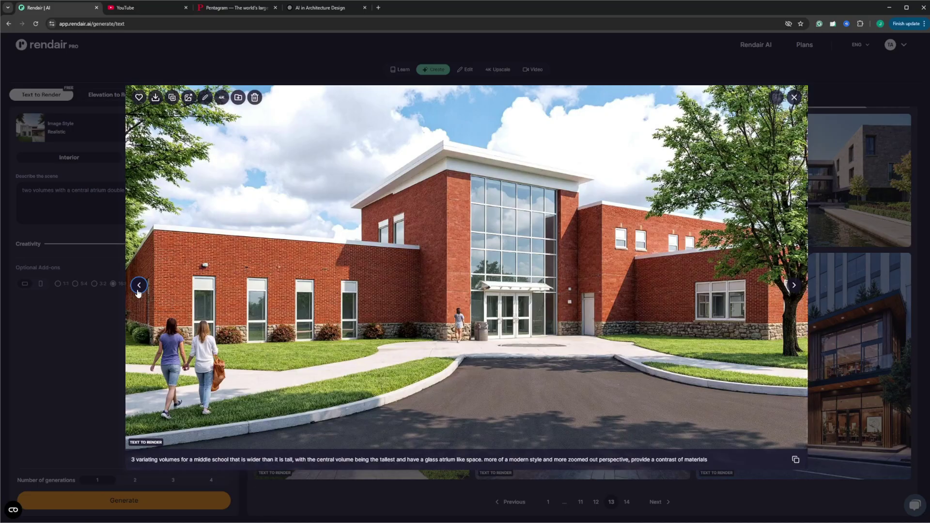
Browse back through earlier Text to Render results to the three-volume middle school brick render
{"action": "left_click", "coordinate": [138, 291]}
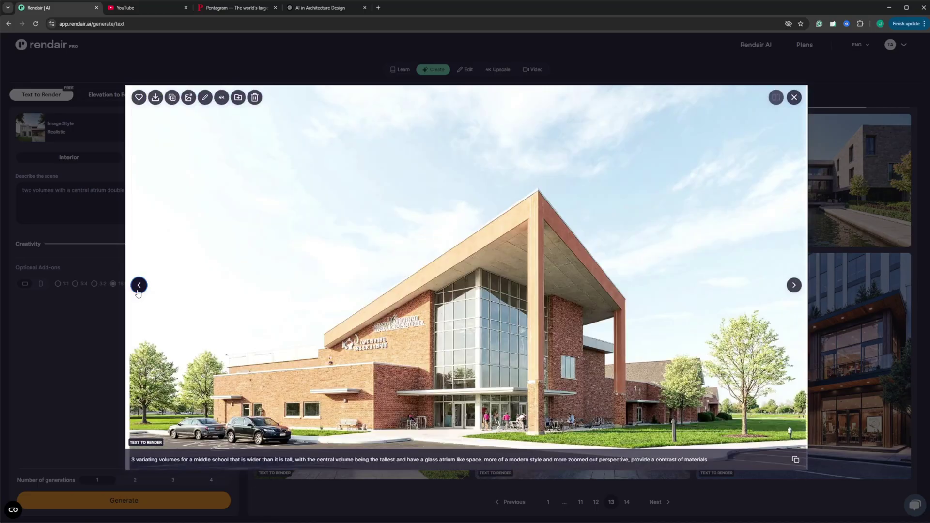
{"action": "left_click", "coordinate": [138, 291]}
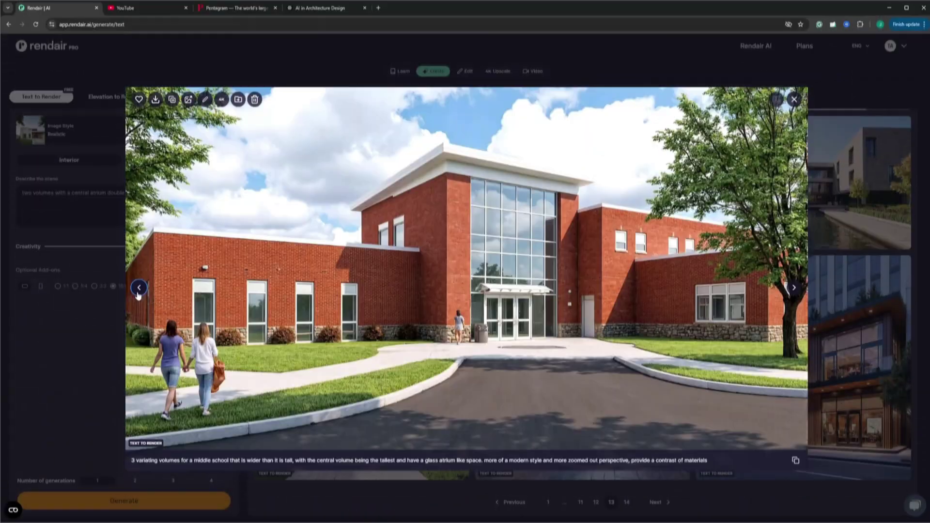
{"action": "left_click", "coordinate": [138, 291]}
{"action": "left_click", "coordinate": [138, 291]}
{"action": "left_click", "coordinate": [138, 291]}
{"action": "left_click", "coordinate": [138, 290]}
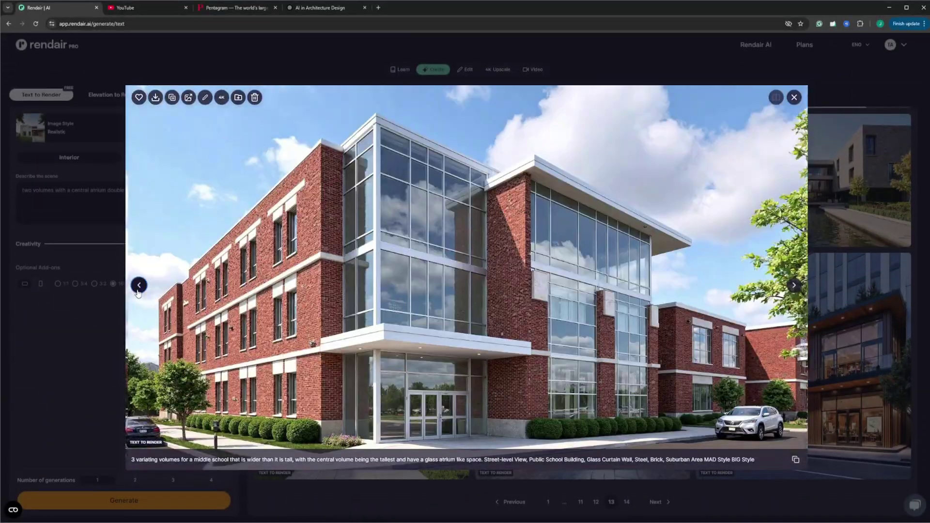
{"action": "left_click", "coordinate": [138, 291]}
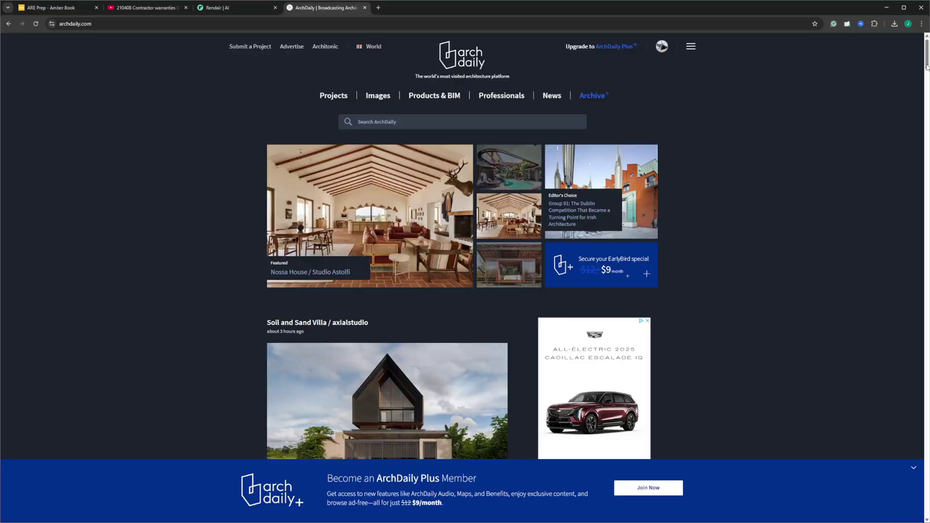
{"action": "left_click_drag", "start_coordinate": [927, 67], "coordinate": [928, 116]}
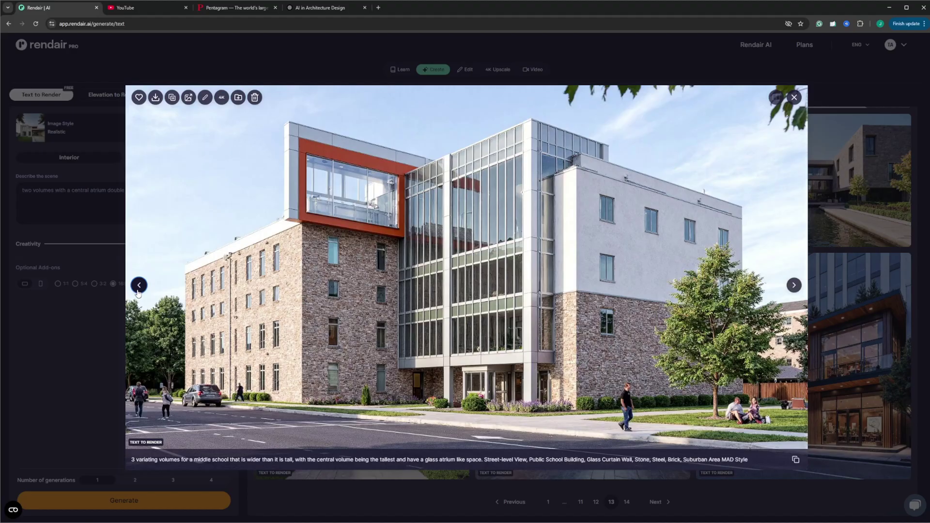
Step back through earlier renders to the red-brick and wider brick facade school renders
{"action": "left_click", "coordinate": [139, 285]}
{"action": "left_click", "coordinate": [139, 292]}
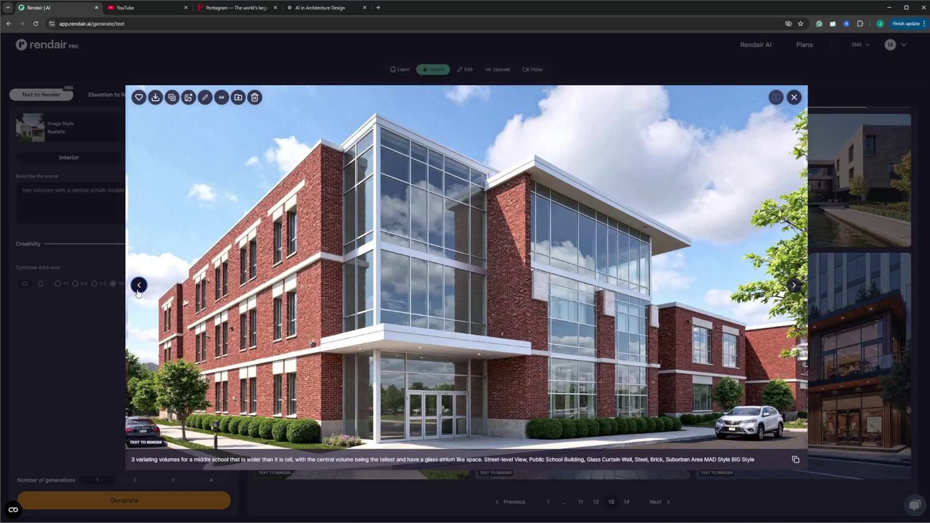
{"action": "left_click", "coordinate": [139, 286]}
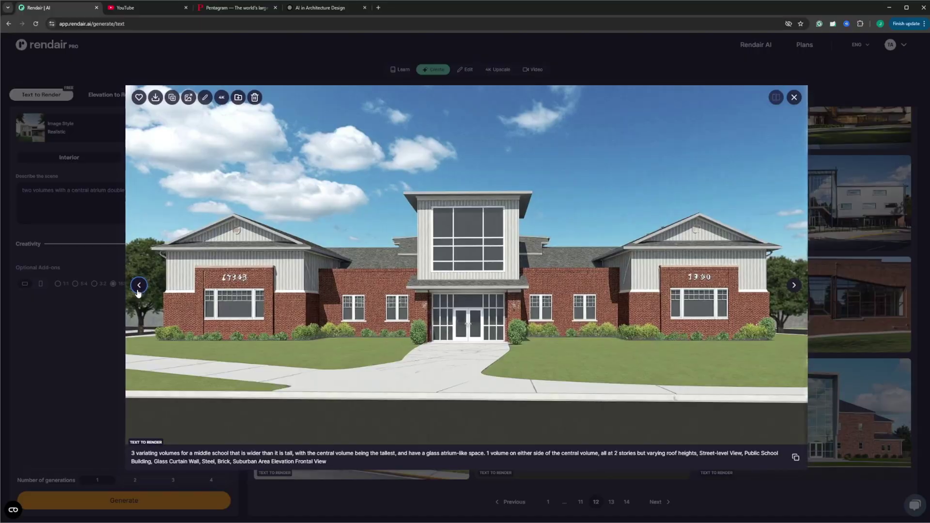
{"action": "left_click", "coordinate": [139, 286]}
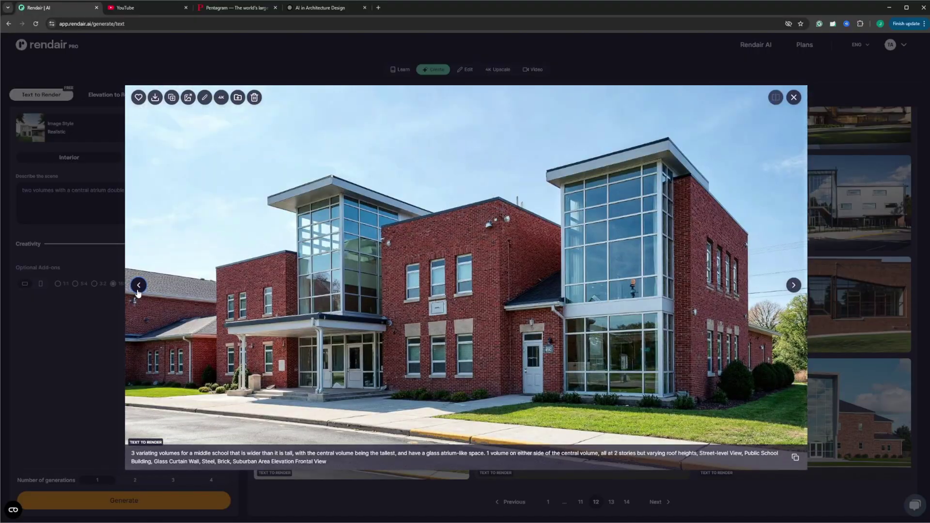
{"action": "left_click", "coordinate": [139, 287]}
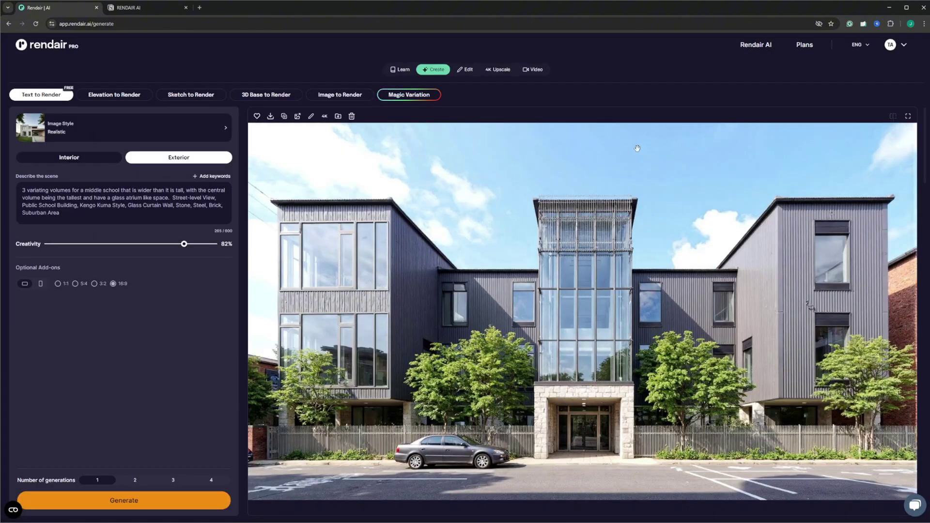
Generate new renders from the prompt with street-level, material and architect-style keywords at 82% creativity
{"action": "scroll", "coordinate": [638, 149], "scroll_direction": "down", "scroll_amount": 6}
{"action": "left_click", "coordinate": [604, 307]}
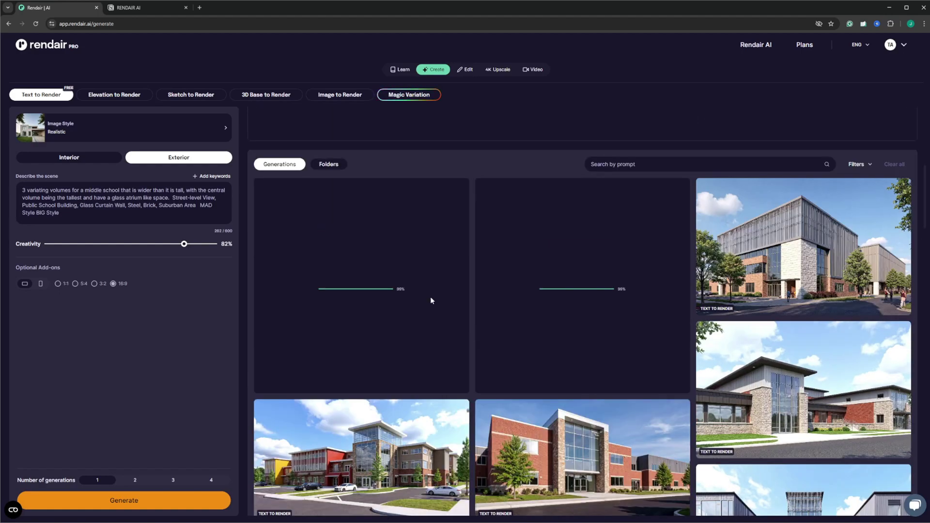
{"action": "left_click", "coordinate": [147, 501]}
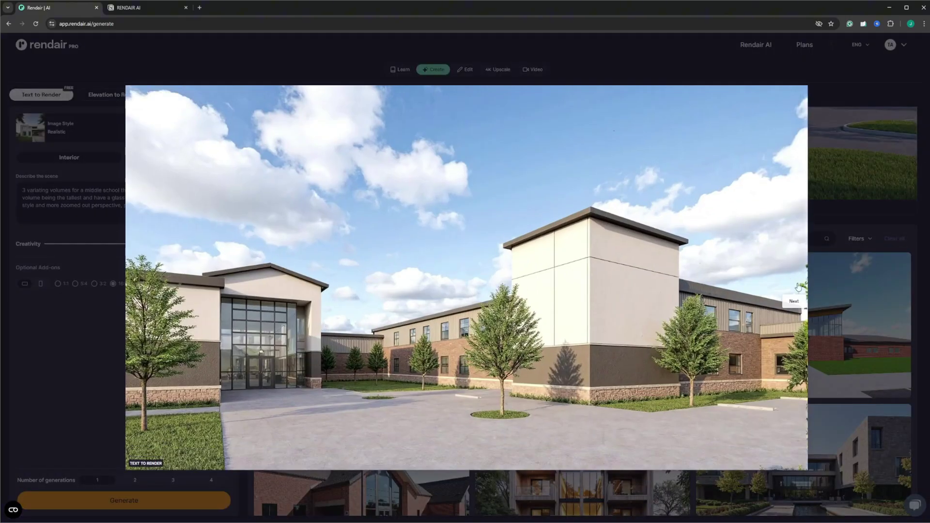
{"action": "scroll", "coordinate": [775, 198], "scroll_direction": "up", "scroll_amount": 3}
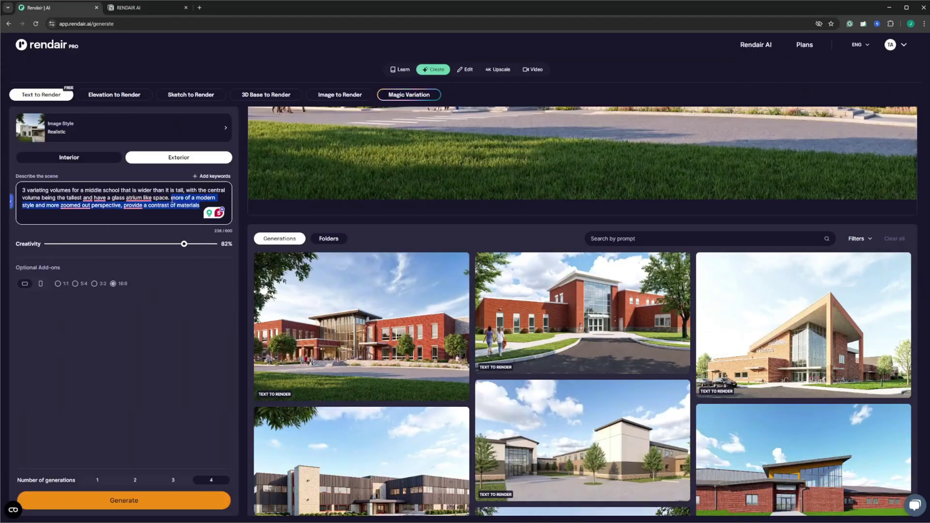
{"action": "left_click", "coordinate": [212, 176]}
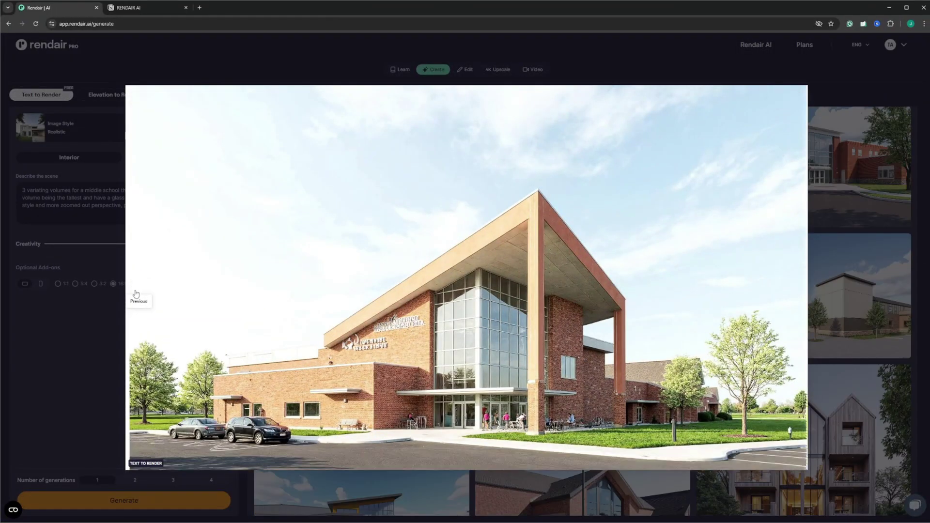
Review earlier school renders in the lightbox, including the glass atrium school render
{"action": "left_click", "coordinate": [135, 294]}
{"action": "key", "text": "Escape"}
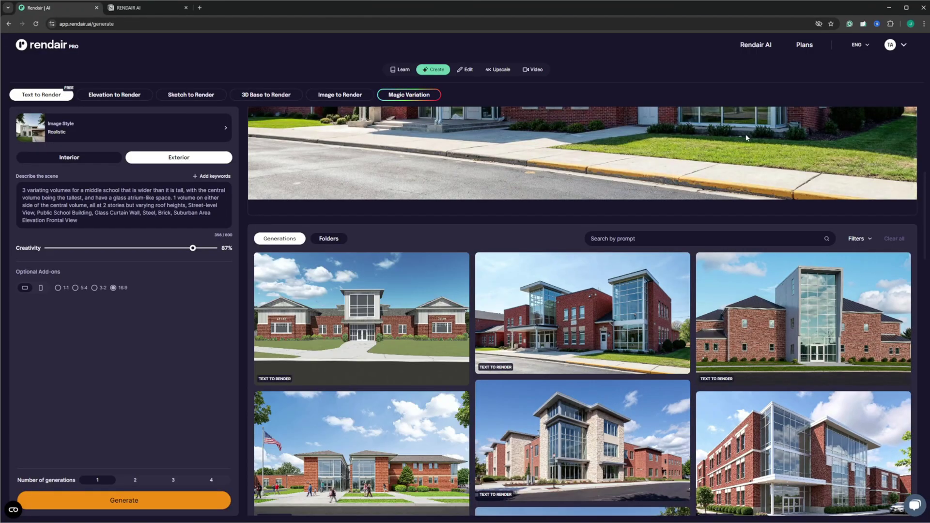
{"action": "left_click", "coordinate": [790, 311]}
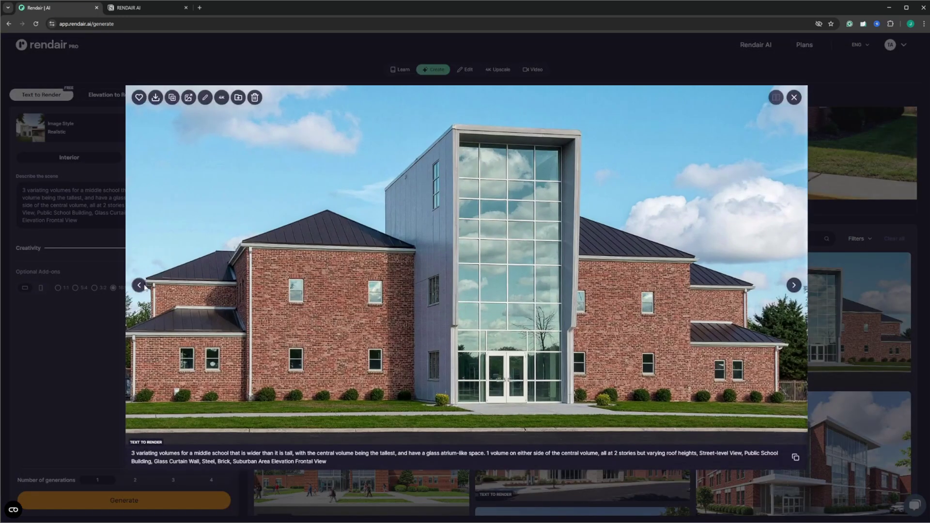
{"action": "left_click", "coordinate": [140, 285]}
{"action": "left_click", "coordinate": [102, 349]}
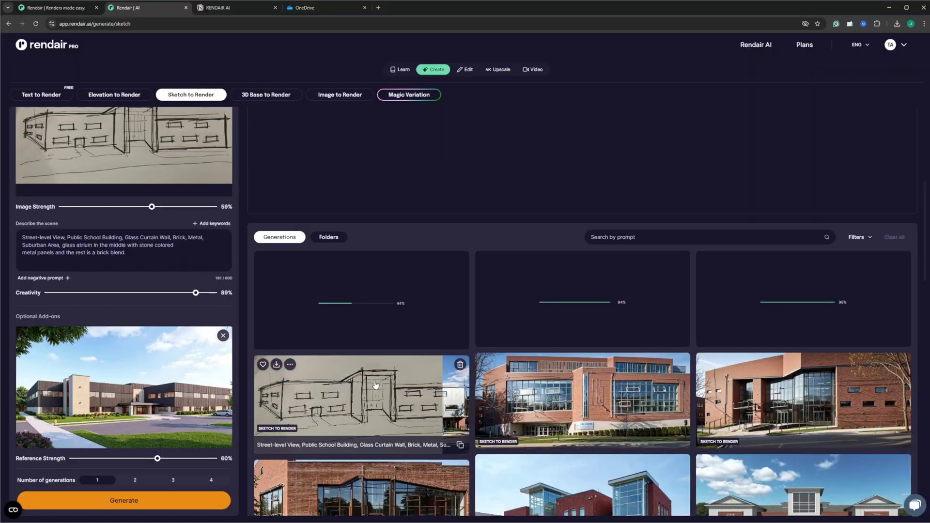
Compare a sketch-based render with its original sketch and delete 'Public School Building' from the prompt
{"action": "left_click", "coordinate": [553, 296]}
{"action": "left_click", "coordinate": [872, 99]}
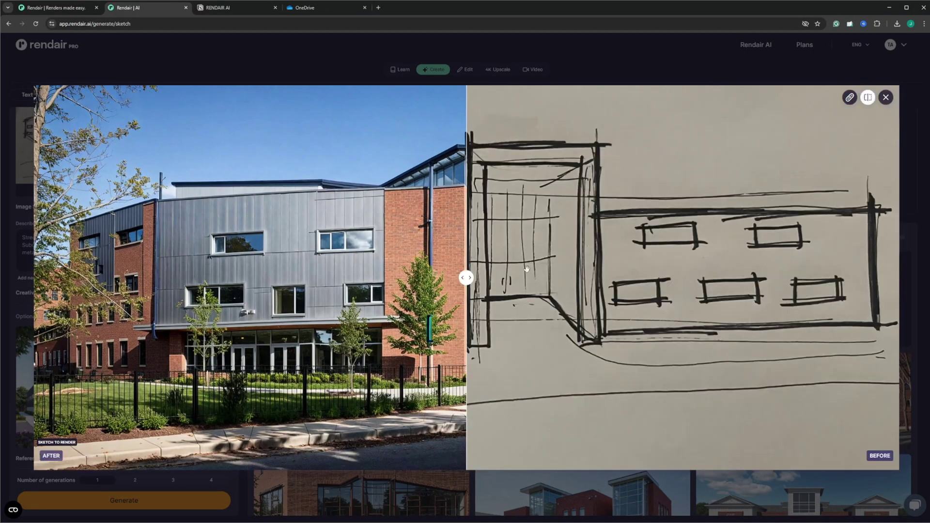
{"action": "mouse_move", "coordinate": [500, 277]}
{"action": "left_mouse_down"}
{"action": "mouse_move", "coordinate": [816, 278]}
{"action": "mouse_move", "coordinate": [131, 276]}
{"action": "mouse_move", "coordinate": [607, 277]}
{"action": "left_mouse_up"}
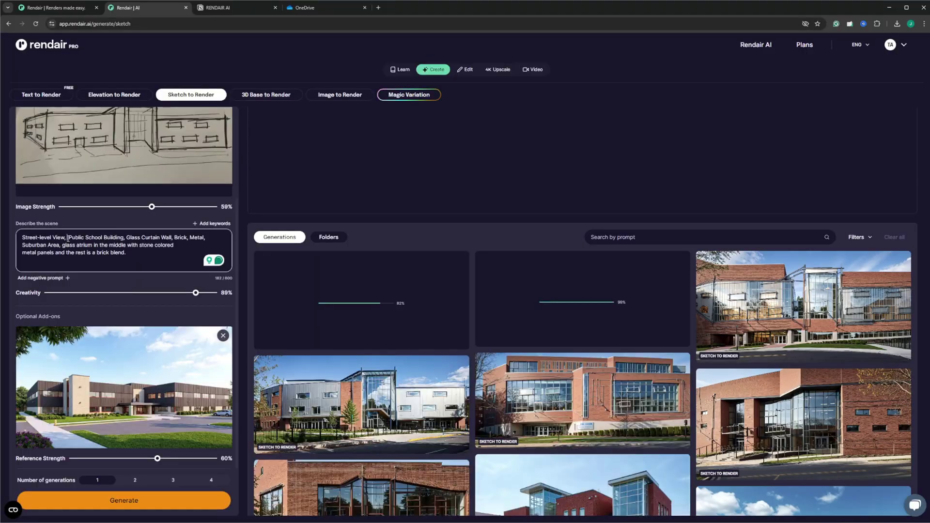
{"action": "key", "text": "ctrl+Delete"}
{"action": "key", "text": "ctrl+Delete"}
{"action": "key", "text": "ctrl+Delete"}
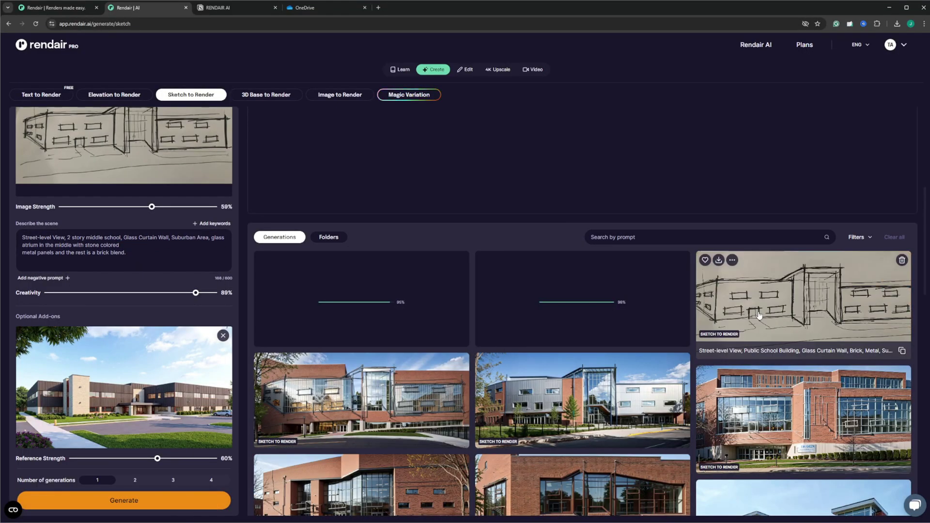
{"action": "left_click", "coordinate": [795, 301]}
{"action": "left_click", "coordinate": [886, 96]}
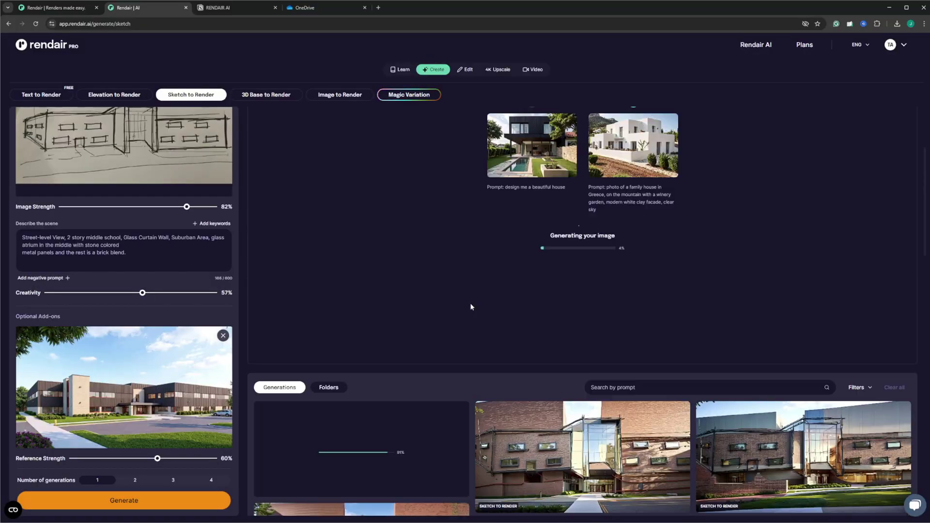
Add High Contrast and Sunny Daylight keywords and regenerate with adjusted image strength and creativity
{"action": "scroll", "coordinate": [470, 307], "scroll_direction": "down", "scroll_amount": 3}
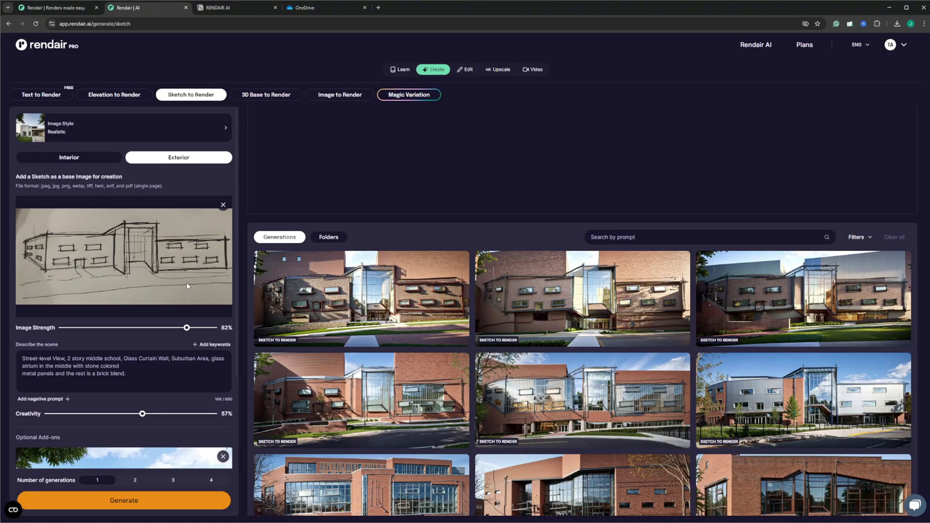
{"action": "left_click", "coordinate": [210, 223]}
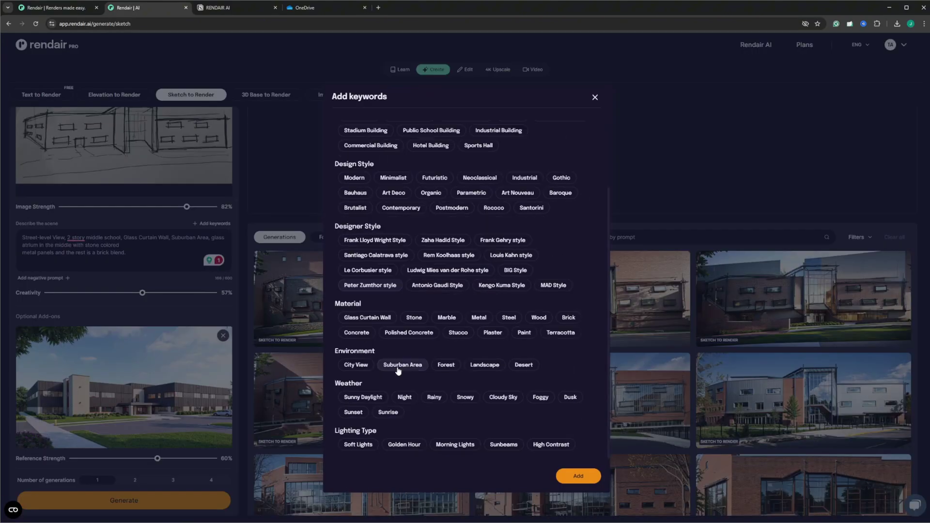
{"action": "left_click", "coordinate": [375, 398]}
{"action": "left_click", "coordinate": [578, 476]}
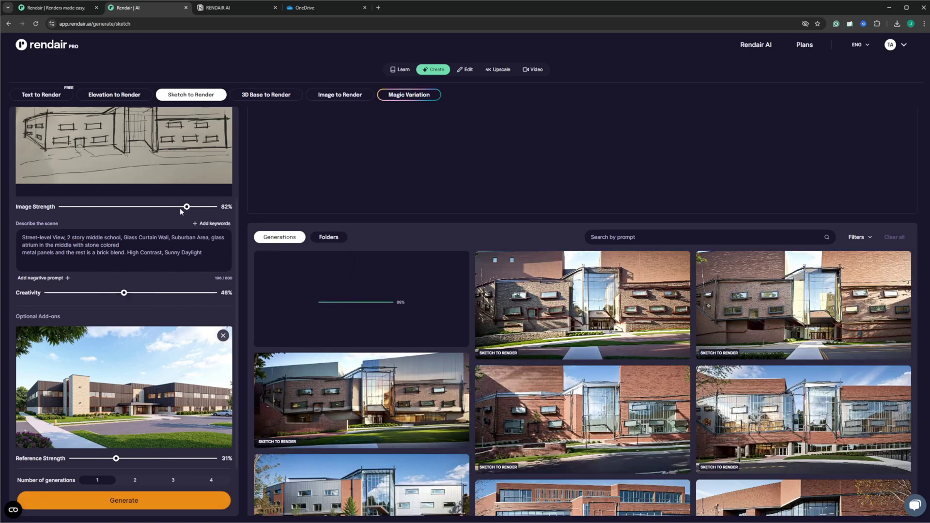
{"action": "left_click", "coordinate": [168, 504]}
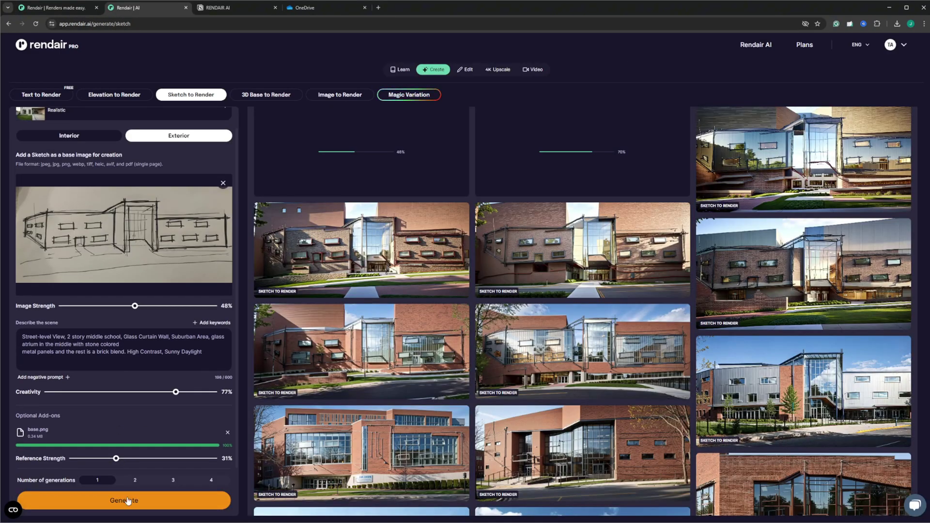
{"action": "left_click", "coordinate": [127, 501]}
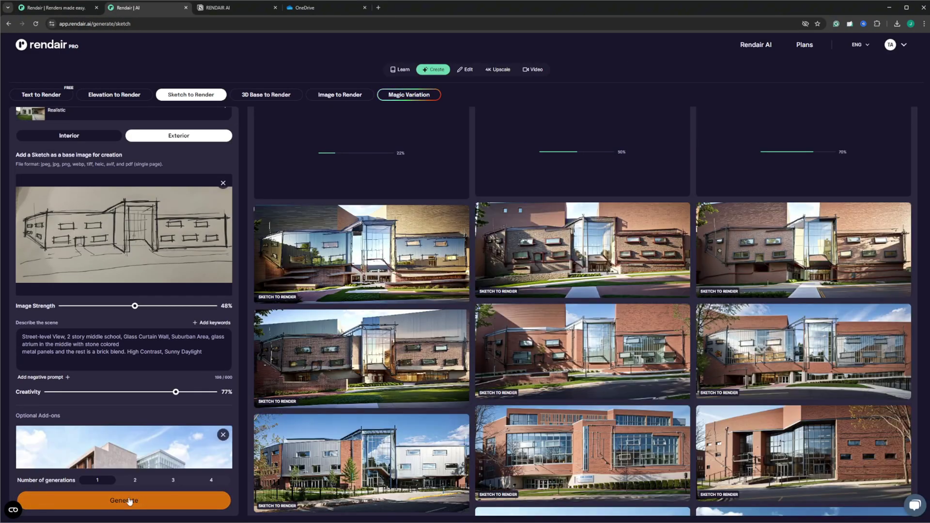
{"action": "mouse_move", "coordinate": [361, 263]}
{"action": "scroll", "coordinate": [520, 315], "scroll_direction": "up", "scroll_amount": 3}
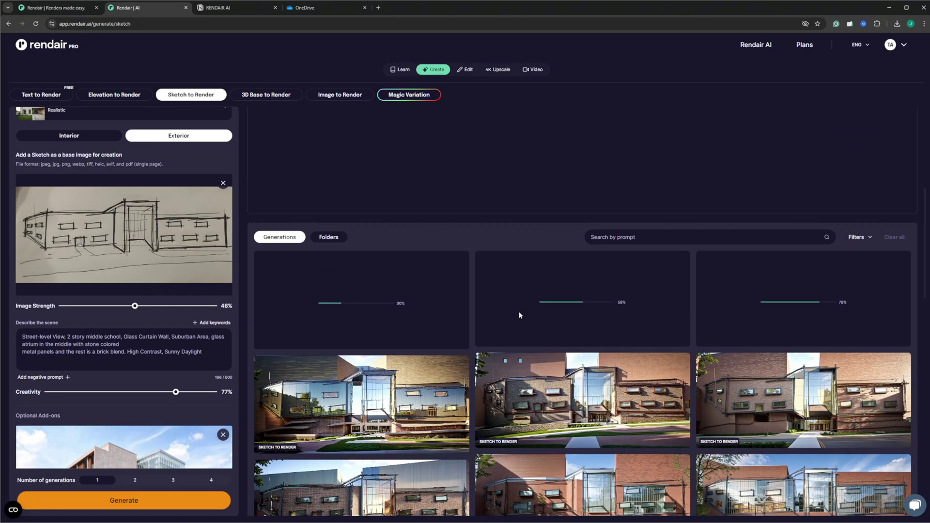
{"action": "scroll", "coordinate": [520, 315], "scroll_direction": "down", "scroll_amount": 6}
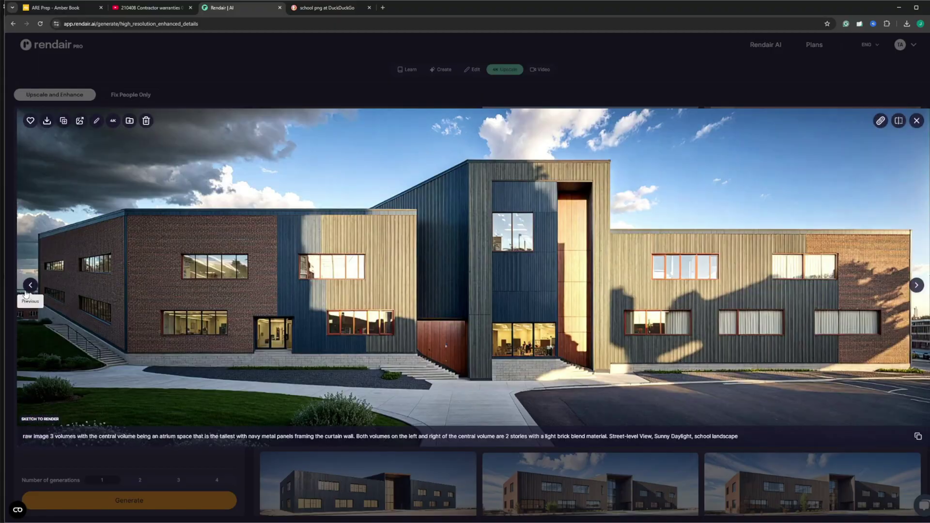
Cycle back through the timber, navy metal and brick atrium renders, then view the 3D base render full size
{"action": "left_click", "coordinate": [26, 292]}
{"action": "left_click", "coordinate": [26, 292]}
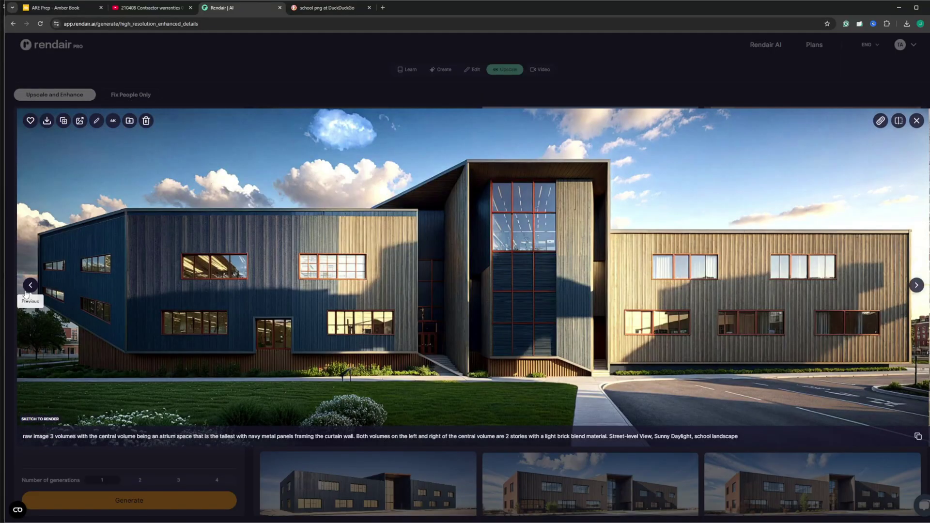
{"action": "left_click", "coordinate": [27, 292]}
{"action": "left_click", "coordinate": [26, 292]}
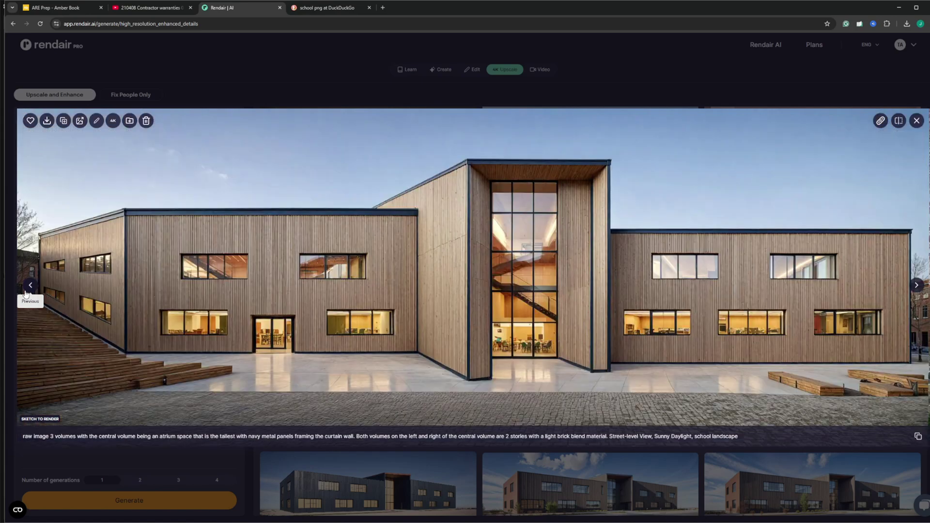
{"action": "left_click", "coordinate": [26, 292]}
{"action": "left_click", "coordinate": [26, 292]}
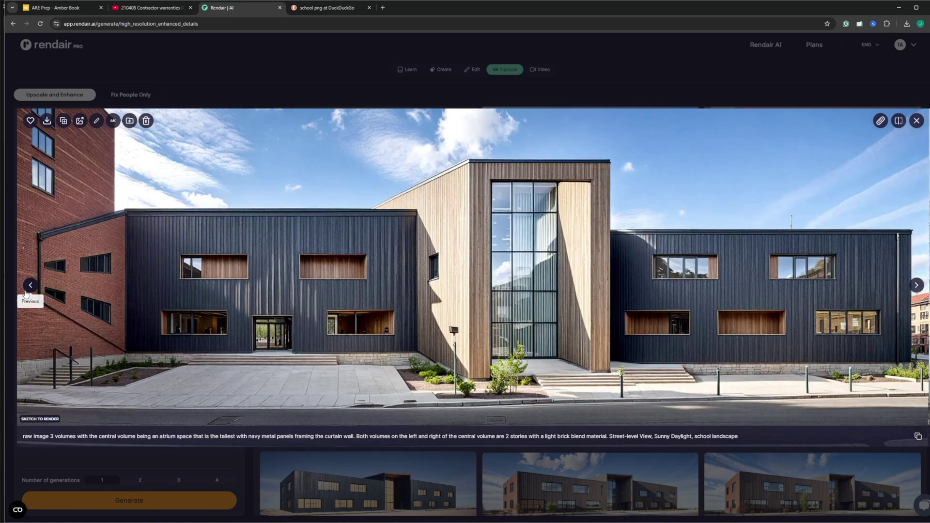
{"action": "left_click", "coordinate": [26, 292]}
{"action": "left_click", "coordinate": [26, 292]}
{"action": "left_click", "coordinate": [26, 293]}
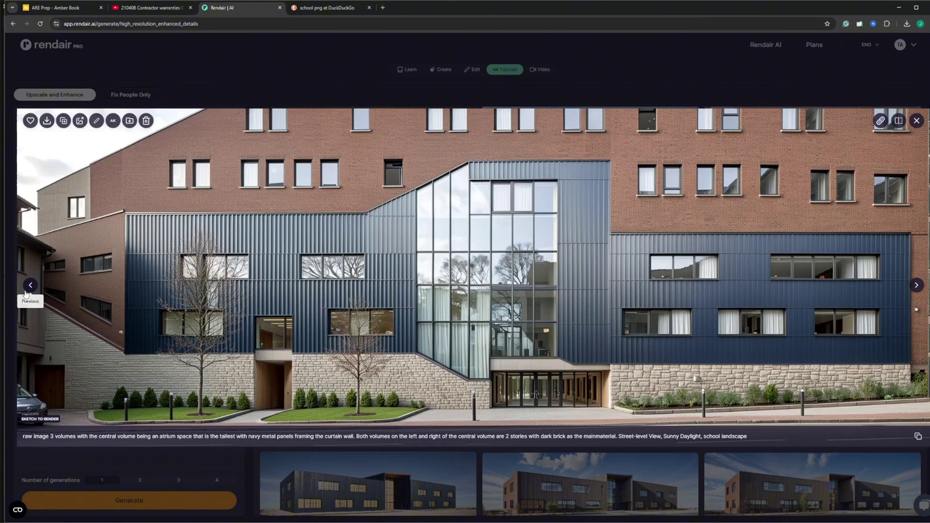
{"action": "left_click", "coordinate": [26, 292]}
{"action": "left_click", "coordinate": [27, 292]}
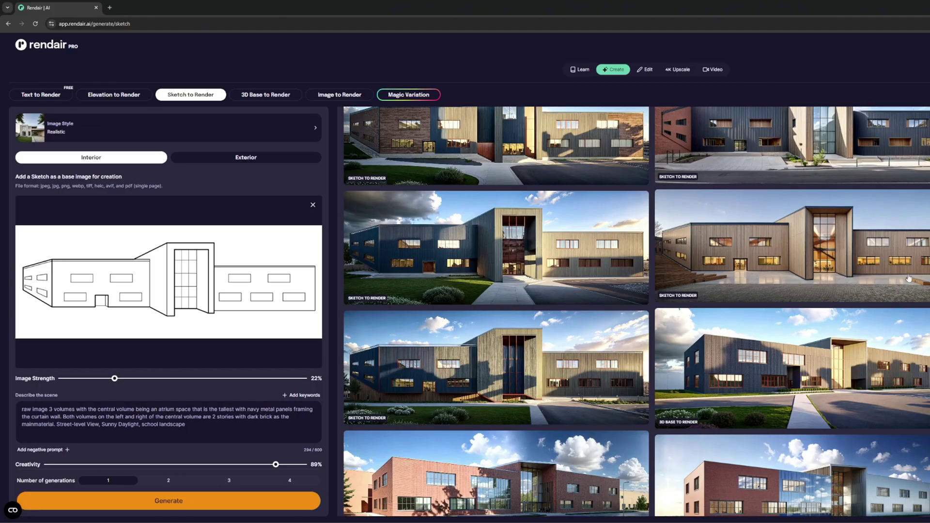
{"action": "left_click", "coordinate": [900, 377]}
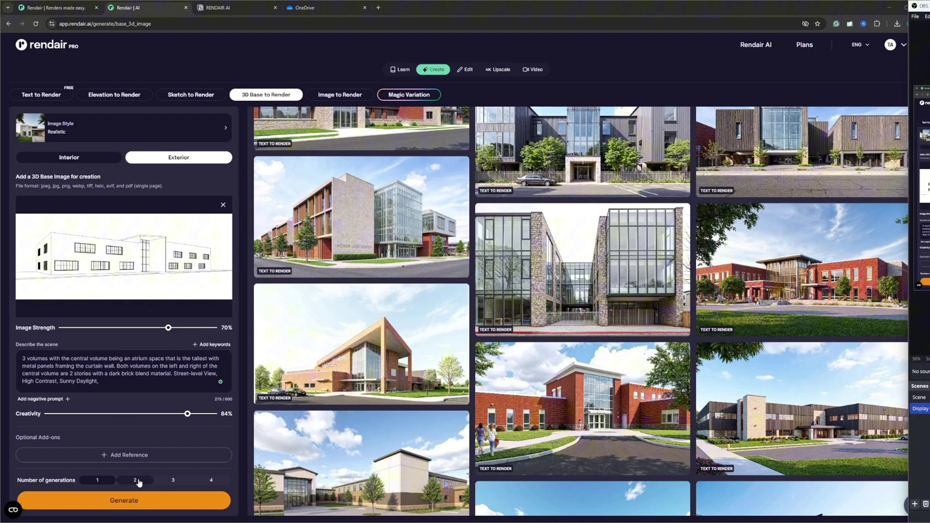
Generate two renders from the line-drawn 3D base and browse previous creations for a reference image
{"action": "left_click", "coordinate": [137, 480]}
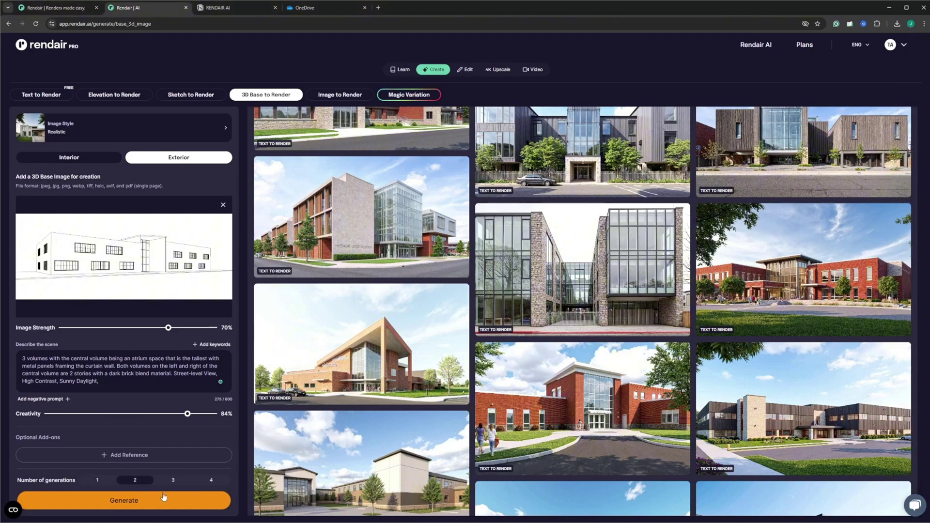
{"action": "left_click", "coordinate": [167, 502]}
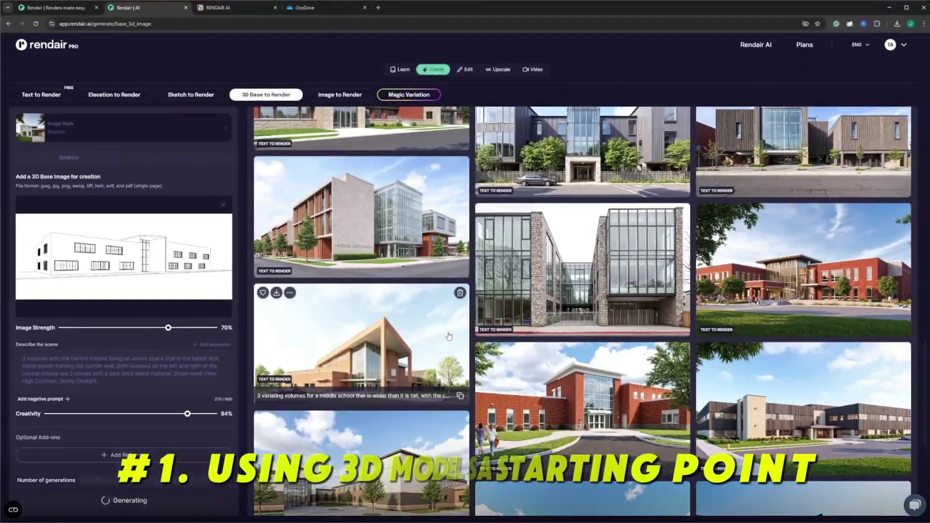
{"action": "left_click", "coordinate": [124, 455]}
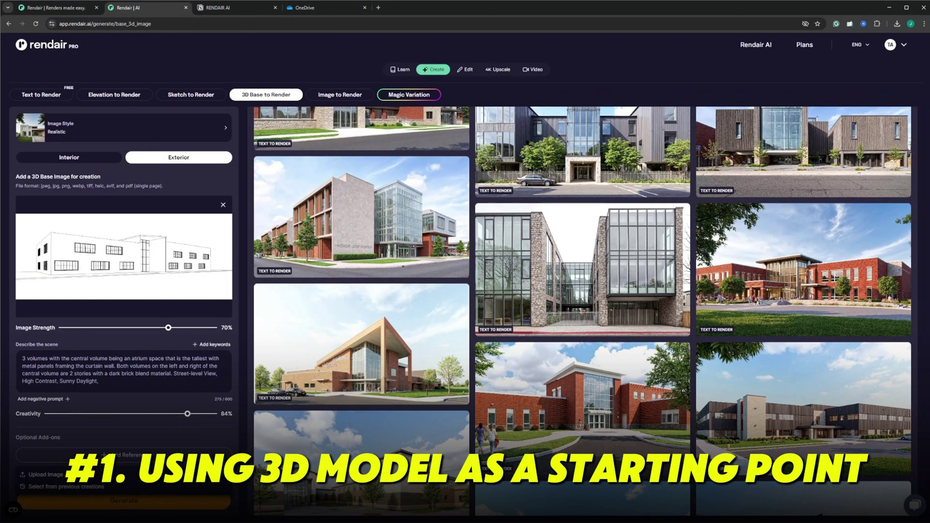
{"action": "left_click", "coordinate": [83, 487]}
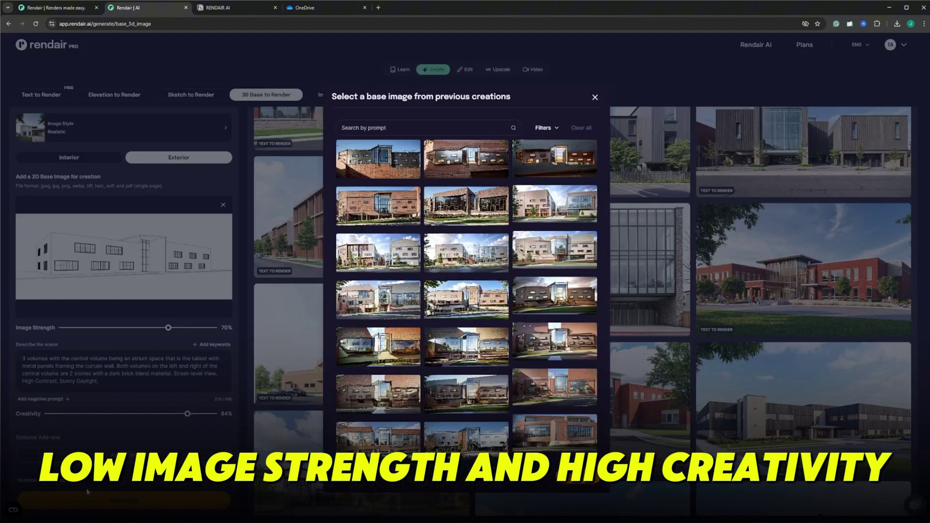
{"action": "scroll", "coordinate": [512, 353], "scroll_direction": "down", "scroll_amount": 2}
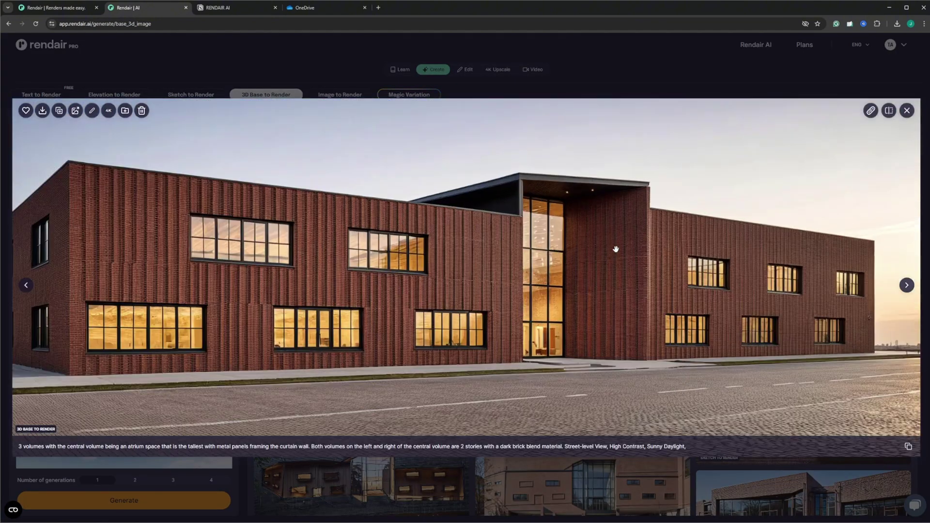
Review the brick and wood-clad results, then remove the reference image add-on
{"action": "left_click", "coordinate": [907, 112]}
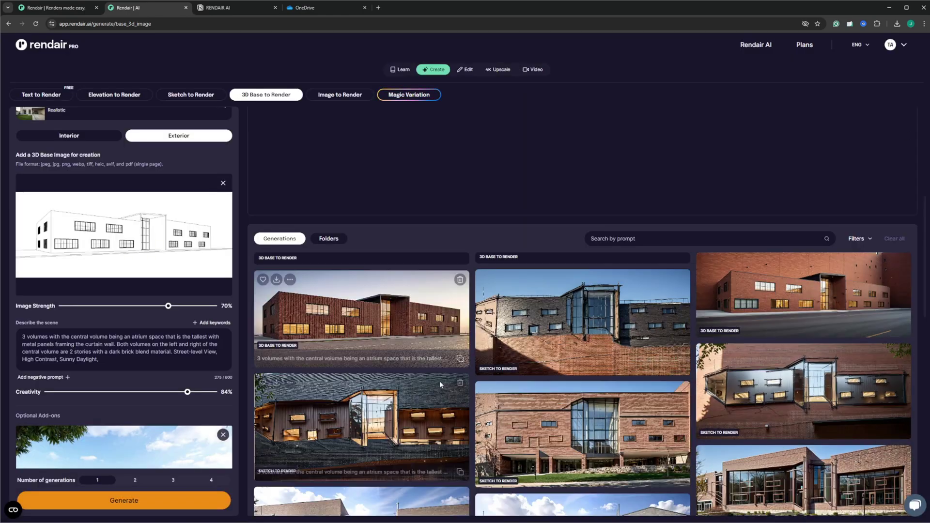
{"action": "left_click", "coordinate": [584, 300]}
{"action": "left_click", "coordinate": [27, 287]}
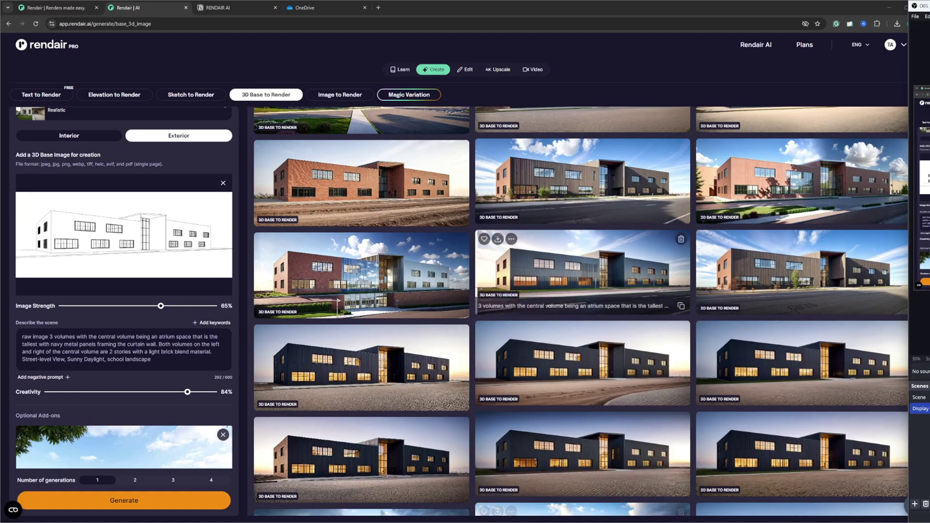
{"action": "left_click", "coordinate": [95, 224]}
{"action": "scroll", "coordinate": [129, 307], "scroll_direction": "down", "scroll_amount": 2}
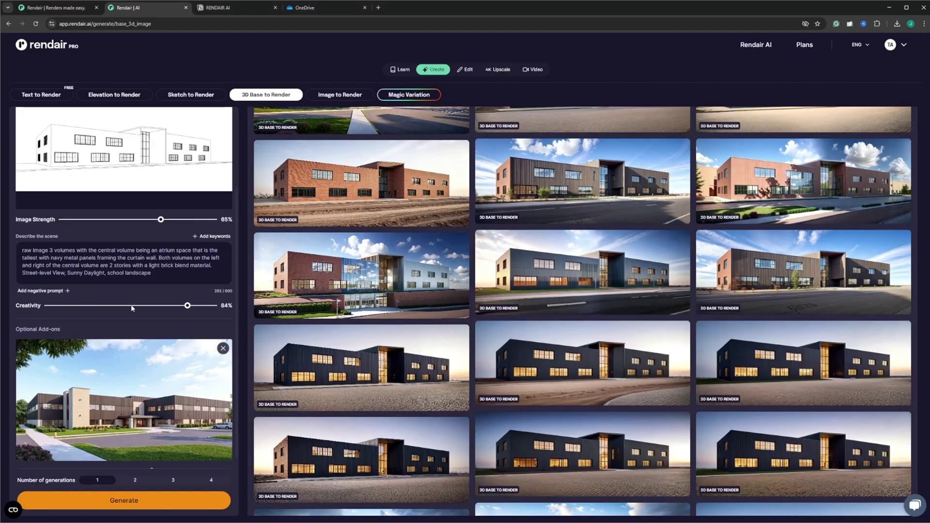
{"action": "left_click", "coordinate": [223, 336]}
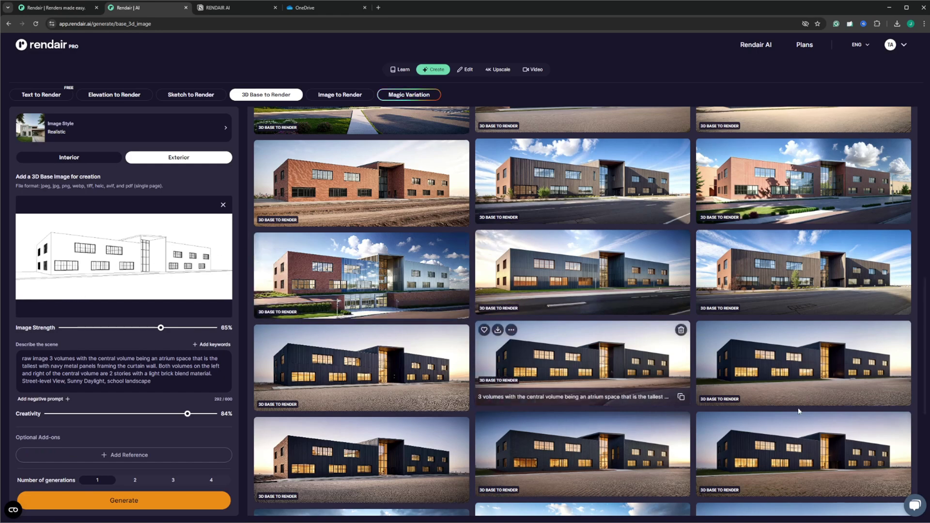
Review the new brick renders, including the dusk, red-brick and blue-sky brick-and-timber versions
{"action": "left_click", "coordinate": [391, 385]}
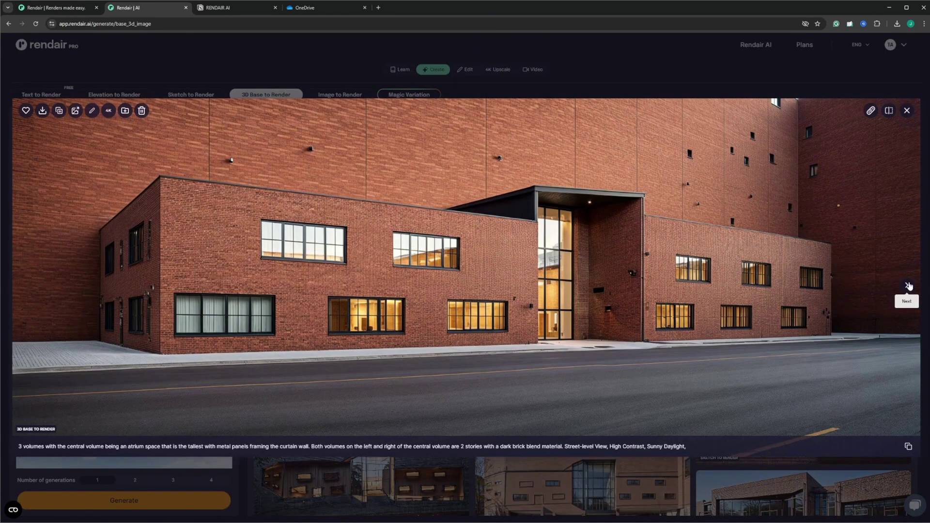
{"action": "left_click", "coordinate": [907, 286]}
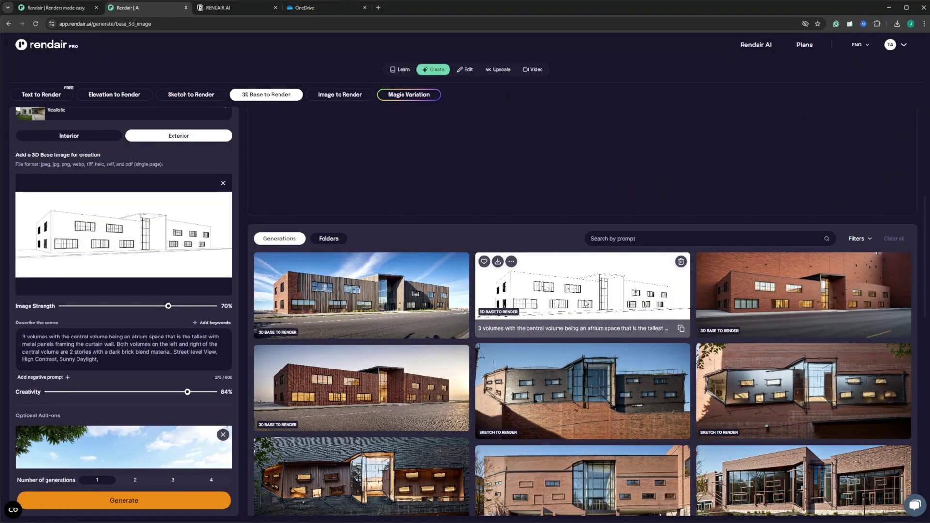
{"action": "left_click", "coordinate": [585, 303]}
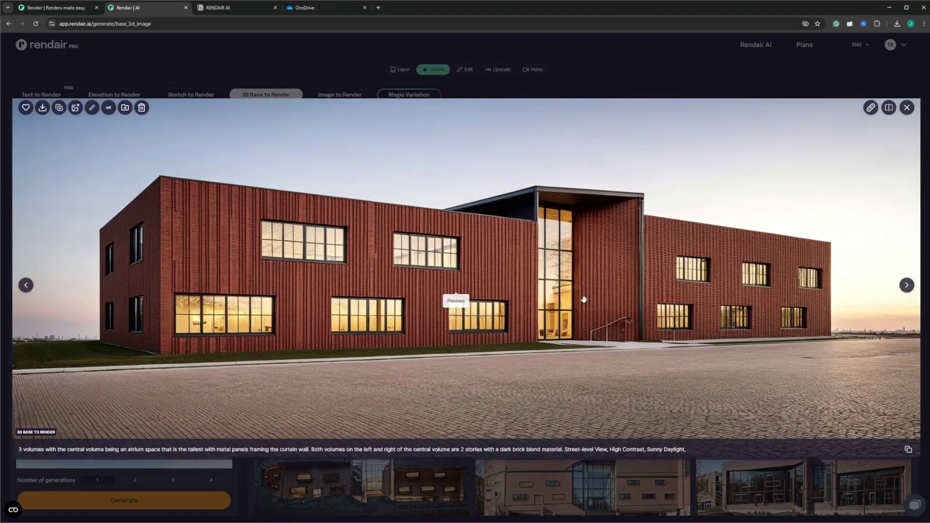
{"action": "left_click", "coordinate": [26, 285]}
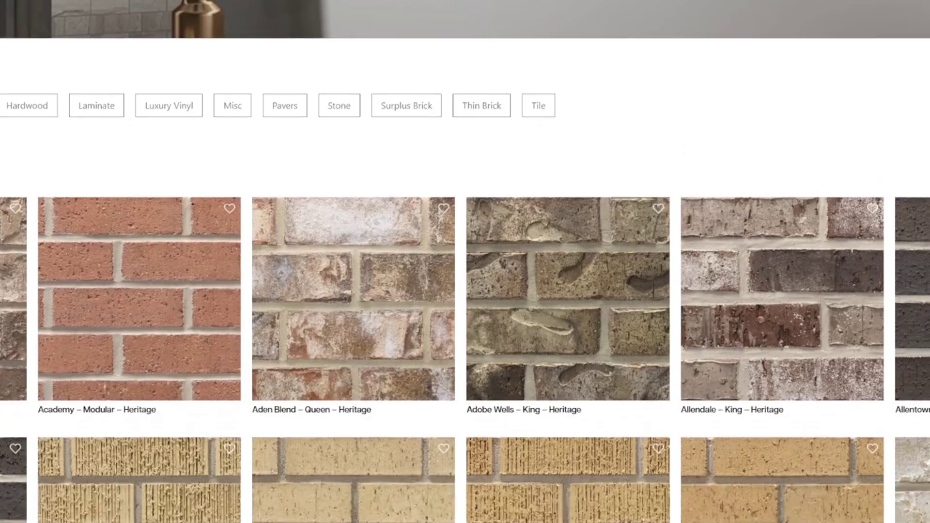
Scroll the brick supplier catalogue and preview the Italian Greige and Iceland Grey Trespa Meteon colours
{"action": "scroll", "coordinate": [870, 328], "scroll_direction": "down", "scroll_amount": 7}
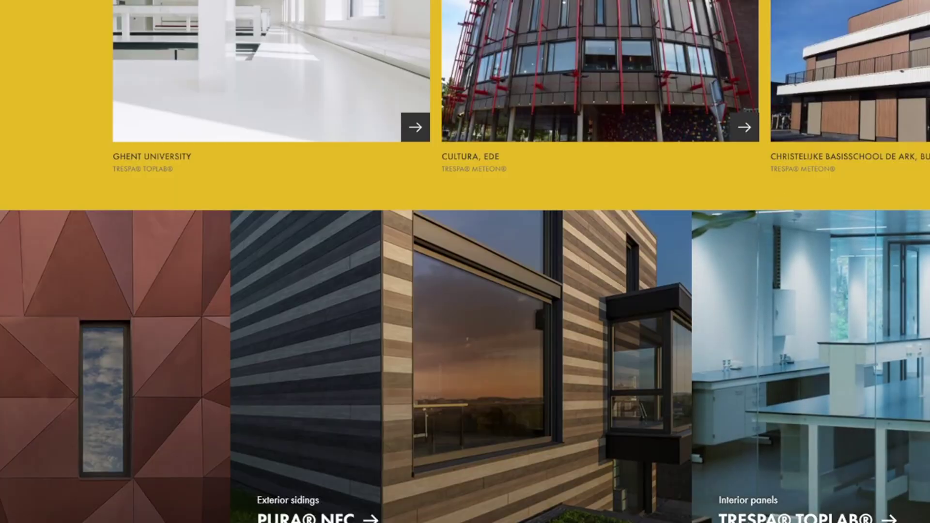
{"action": "scroll", "coordinate": [380, 277], "scroll_direction": "up", "scroll_amount": 4}
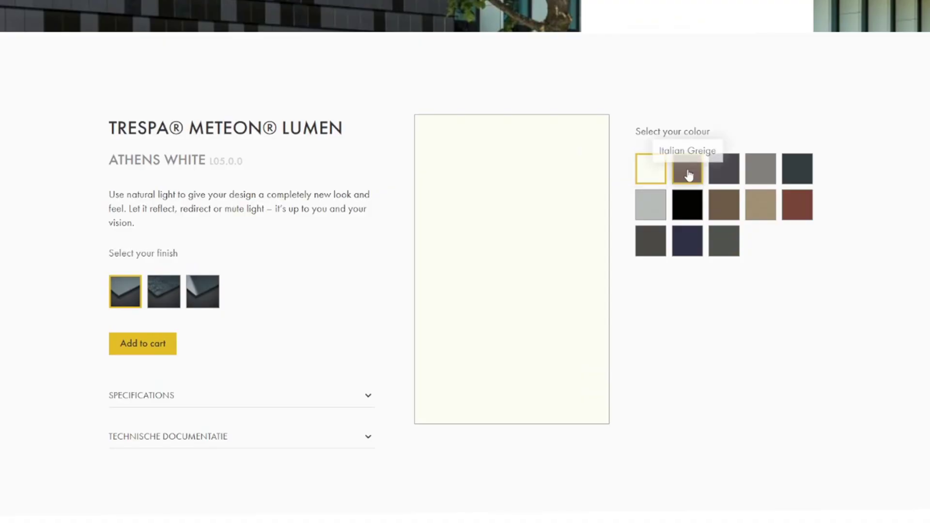
{"action": "left_click", "coordinate": [687, 173]}
{"action": "left_click", "coordinate": [721, 174]}
{"action": "left_click", "coordinate": [760, 179]}
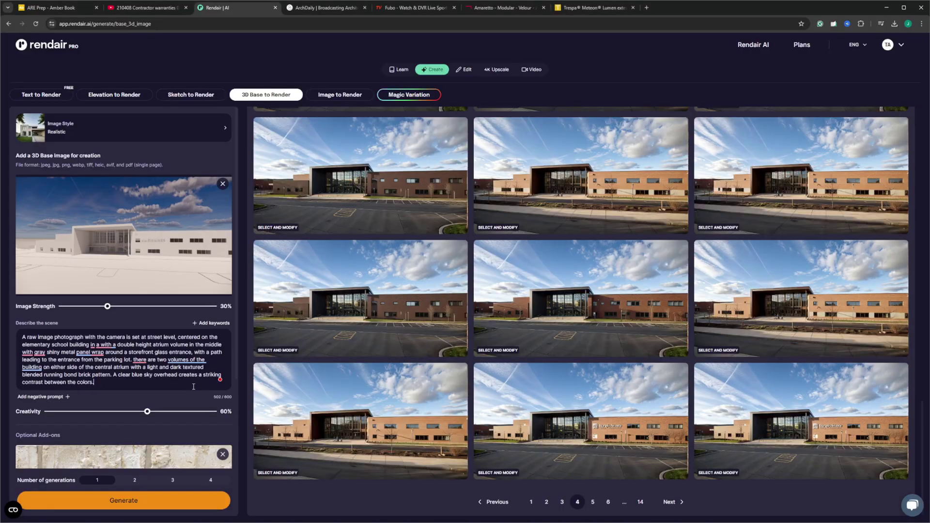
Append the Peter Zumthor style and Modern keywords from the keyword list to the prompt
{"action": "left_click", "coordinate": [224, 323]}
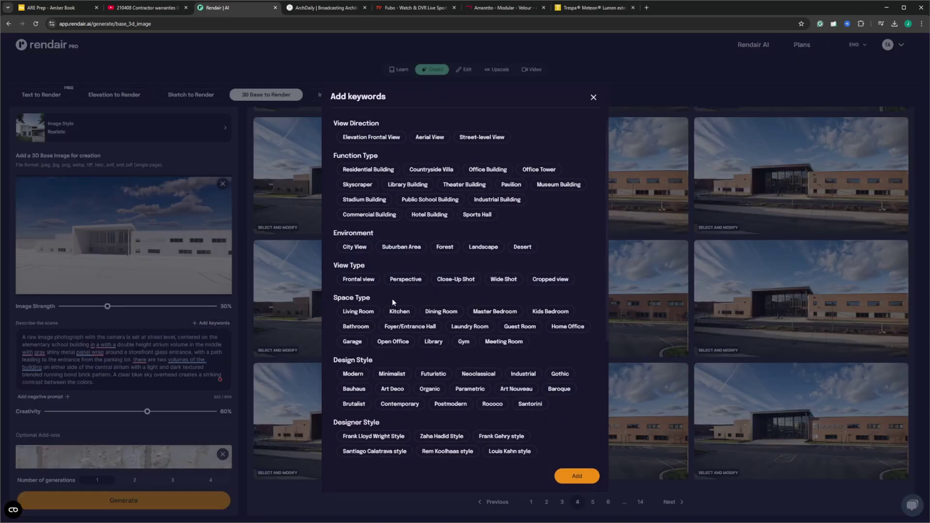
{"action": "scroll", "coordinate": [456, 365], "scroll_direction": "down", "scroll_amount": 3}
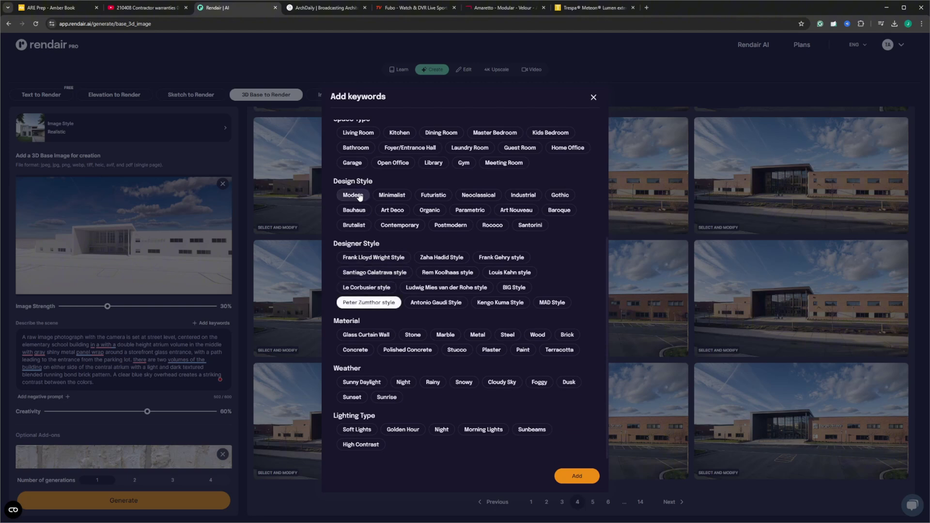
{"action": "left_click", "coordinate": [572, 476]}
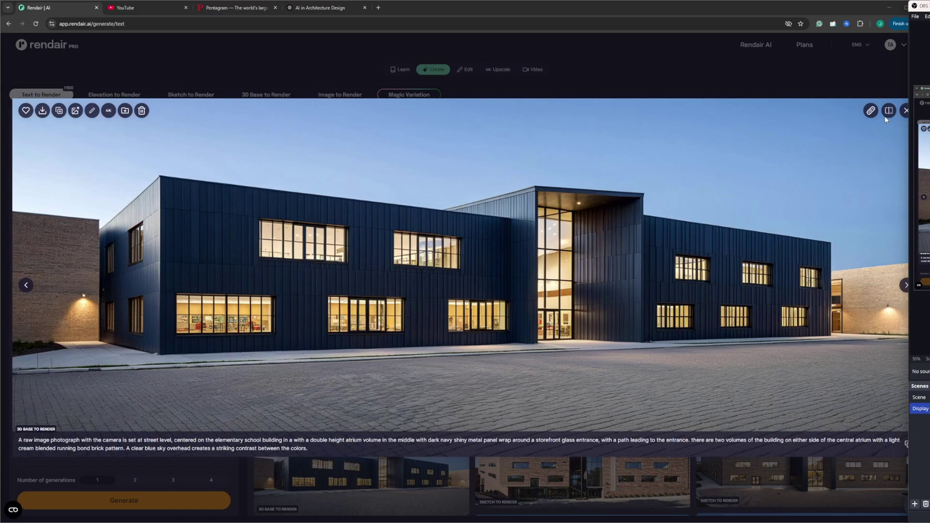
Compare the navy-panel render with its line drawing, then cycle through the brick-and-blue-glass and all-brick versions
{"action": "left_click", "coordinate": [887, 119]}
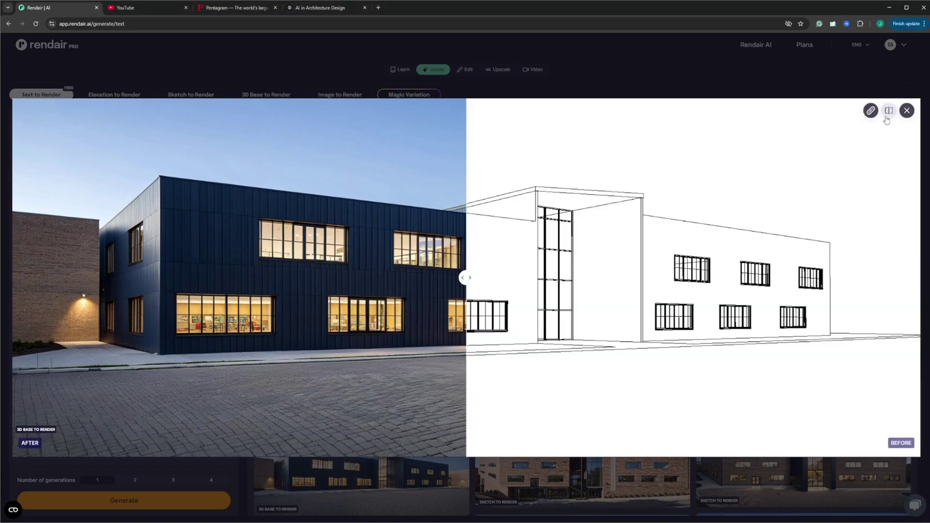
{"action": "left_click_drag", "start_coordinate": [464, 278], "coordinate": [900, 278]}
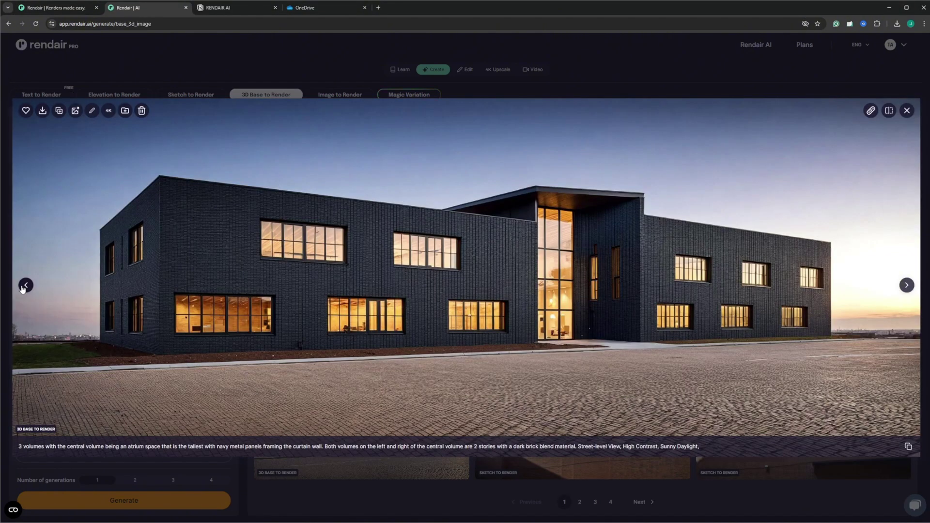
{"action": "left_click", "coordinate": [24, 287]}
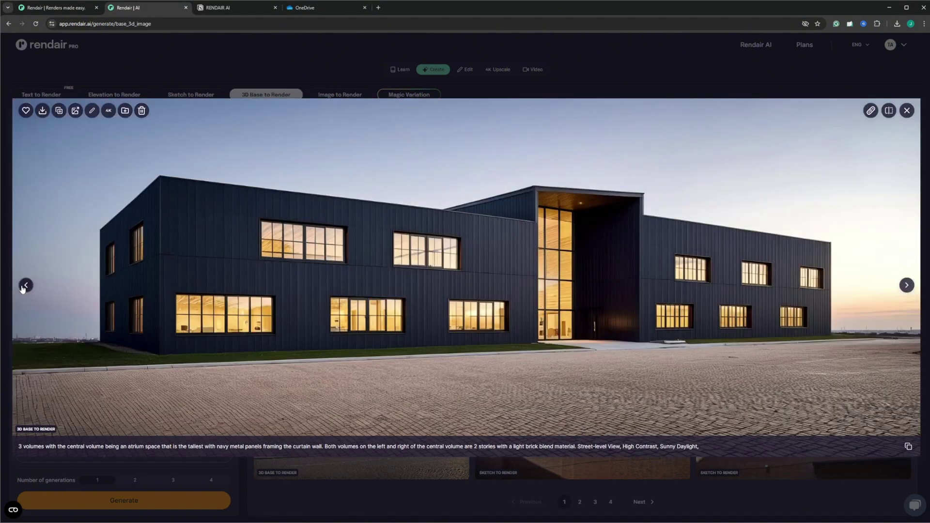
{"action": "left_click", "coordinate": [24, 286]}
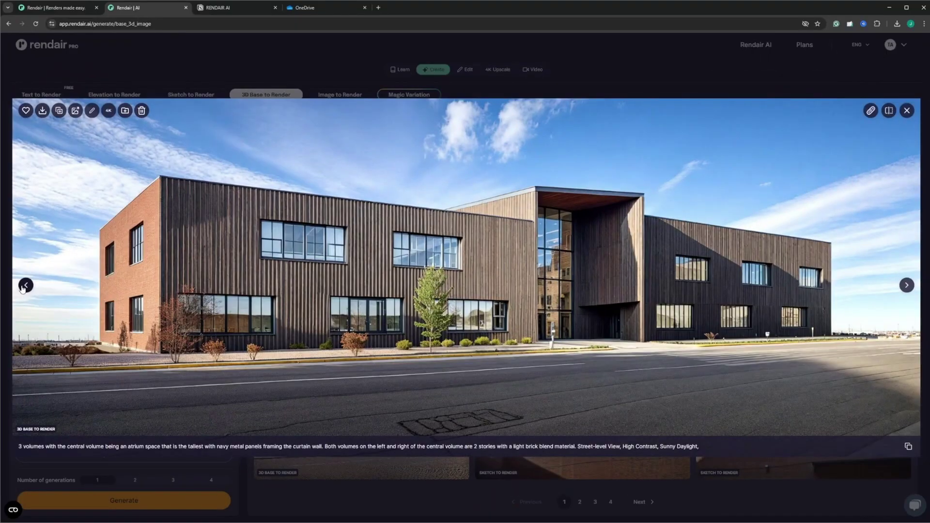
{"action": "left_click", "coordinate": [23, 287]}
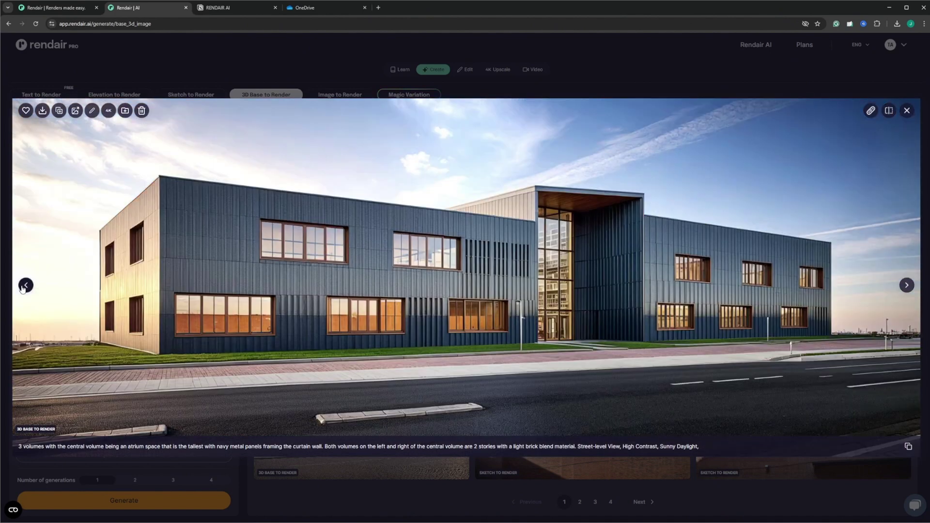
{"action": "left_click", "coordinate": [25, 287]}
{"action": "left_click", "coordinate": [22, 288]}
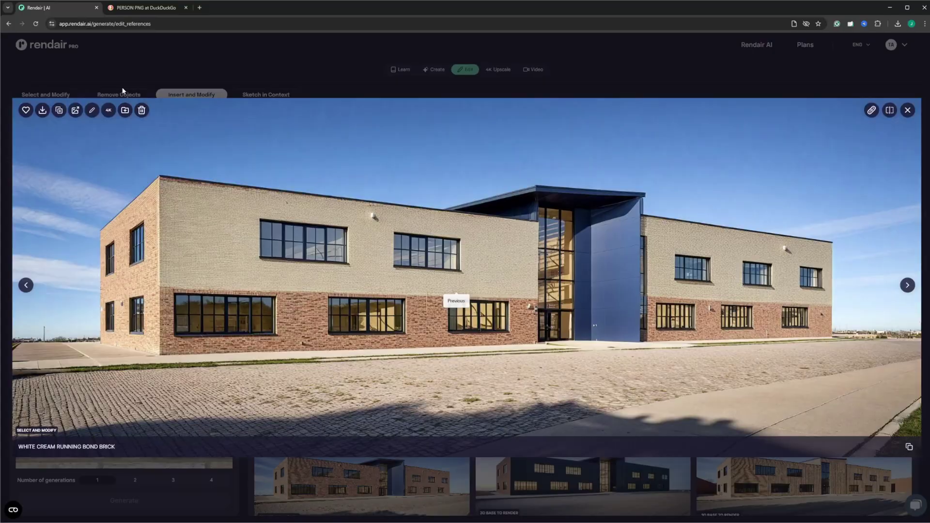
Mask the entrance in Select and Modify, add the metal panel texture reference, and prompt 'BRONZE METAL PANEL'
{"action": "left_click", "coordinate": [92, 112]}
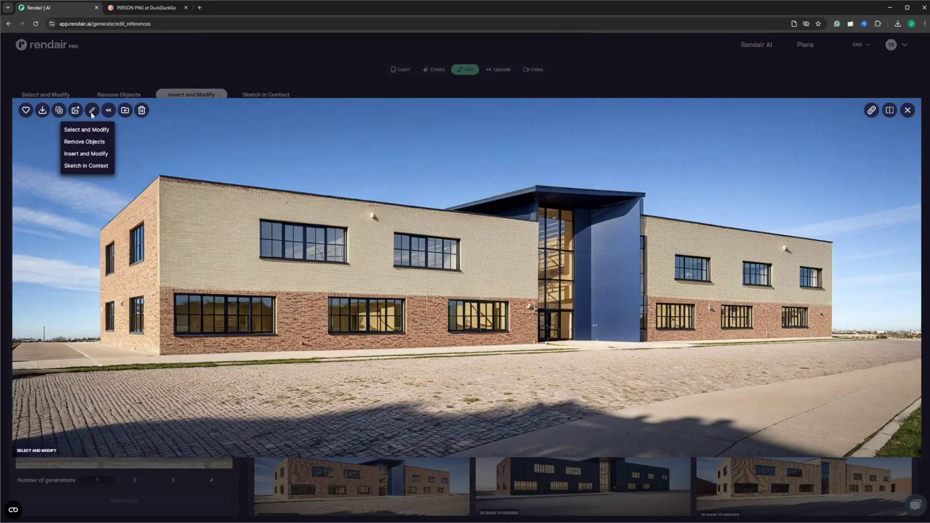
{"action": "left_click", "coordinate": [100, 129]}
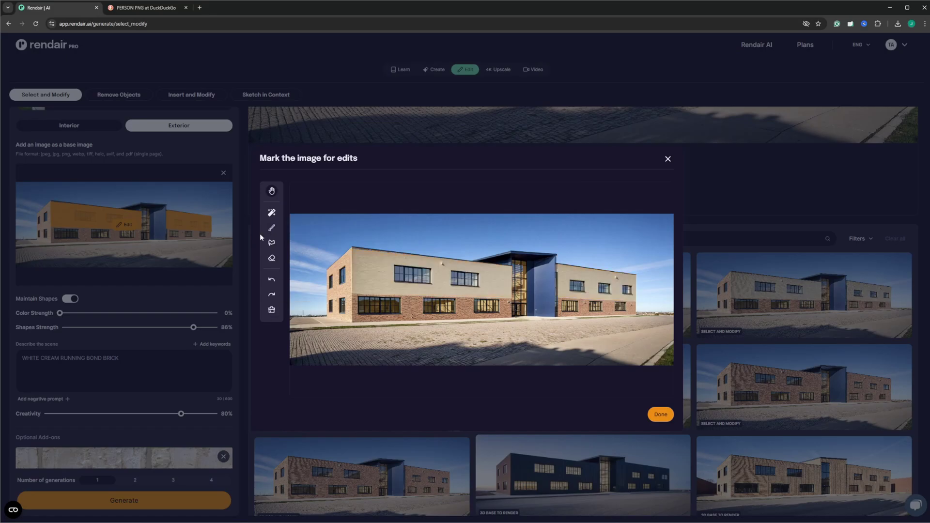
{"action": "left_click", "coordinate": [271, 230]}
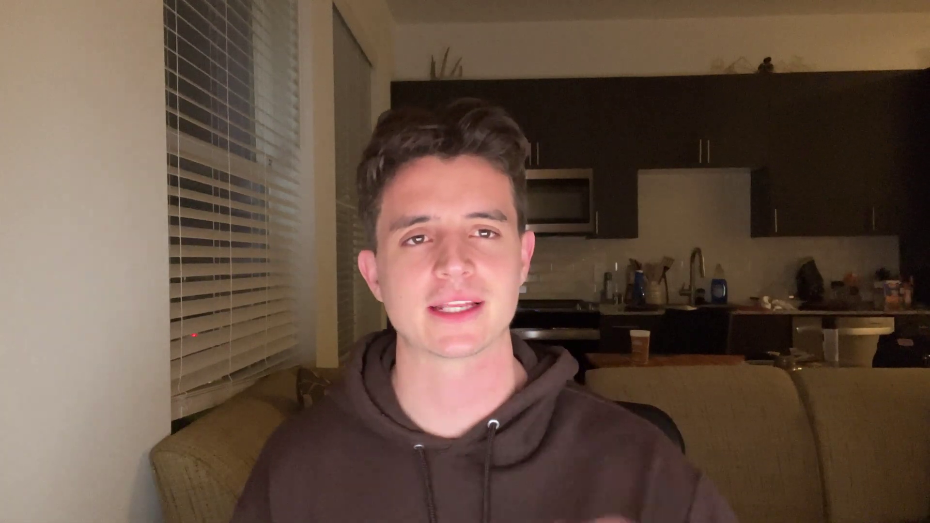
{"action": "left_click", "coordinate": [80, 477]}
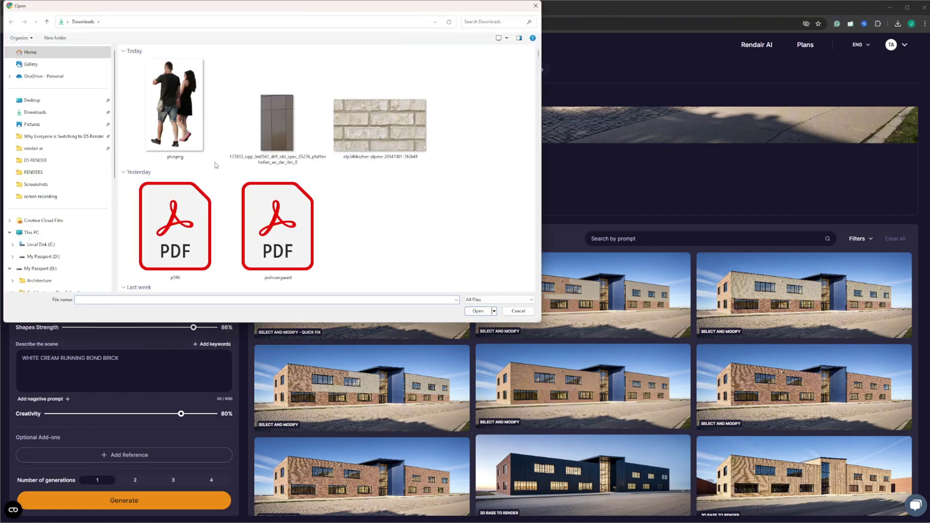
{"action": "double_click", "coordinate": [274, 124]}
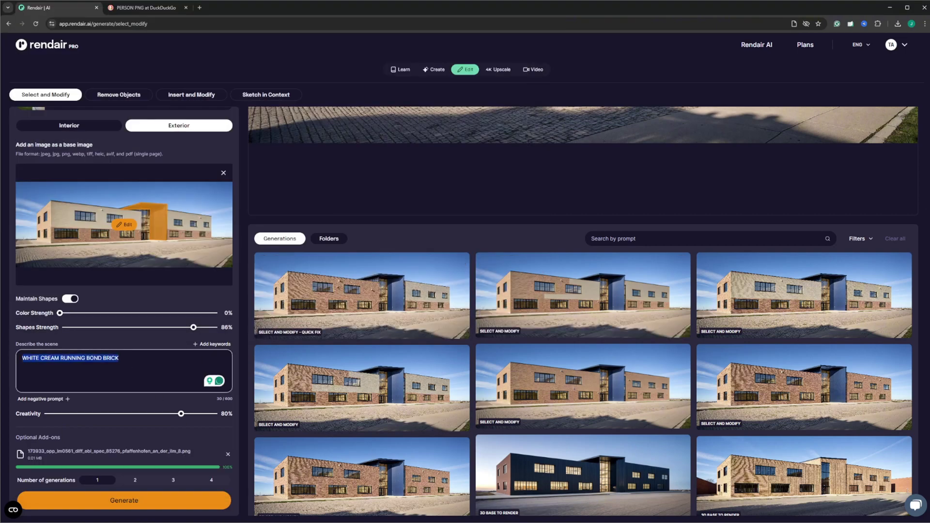
{"action": "type", "text": "BRONZE META"}
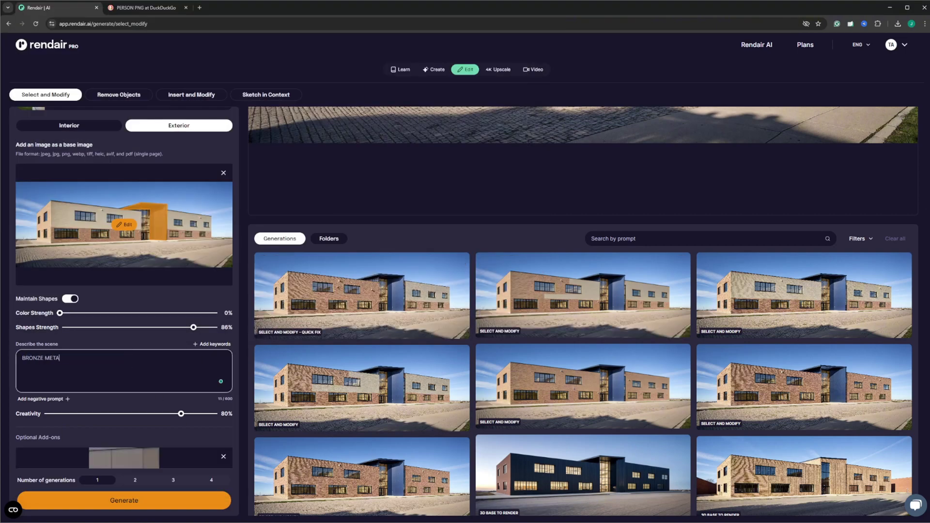
{"action": "type", "text": "L PANEL"}
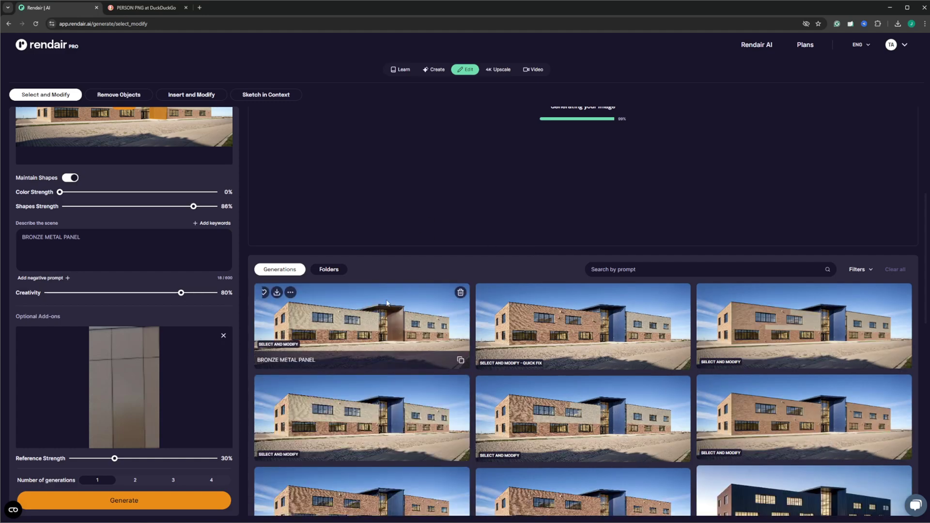
Compare the bronze panel result with the original render, then choose the insert-object edit mode
{"action": "left_click", "coordinate": [382, 323]}
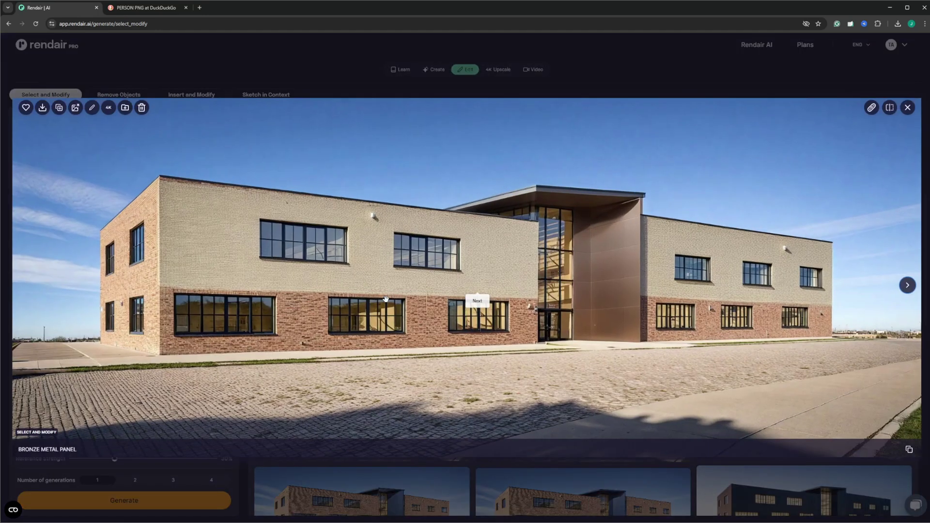
{"action": "left_click", "coordinate": [891, 111]}
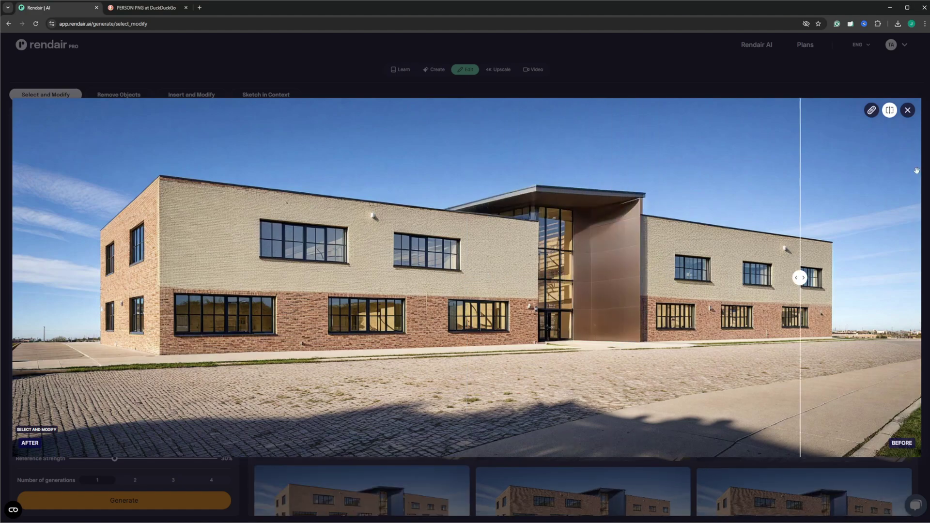
{"action": "left_click", "coordinate": [908, 111]}
{"action": "scroll", "coordinate": [773, 243], "scroll_direction": "up", "scroll_amount": 5}
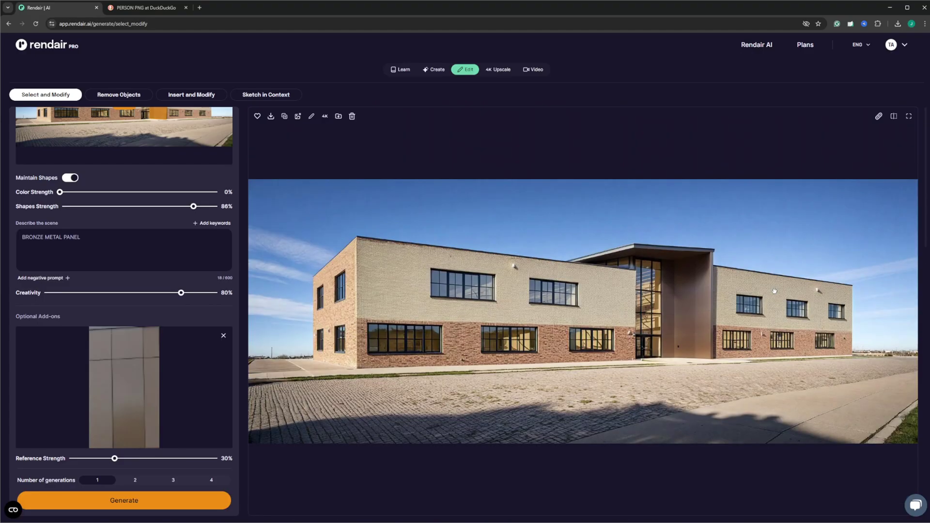
{"action": "left_click", "coordinate": [312, 117]}
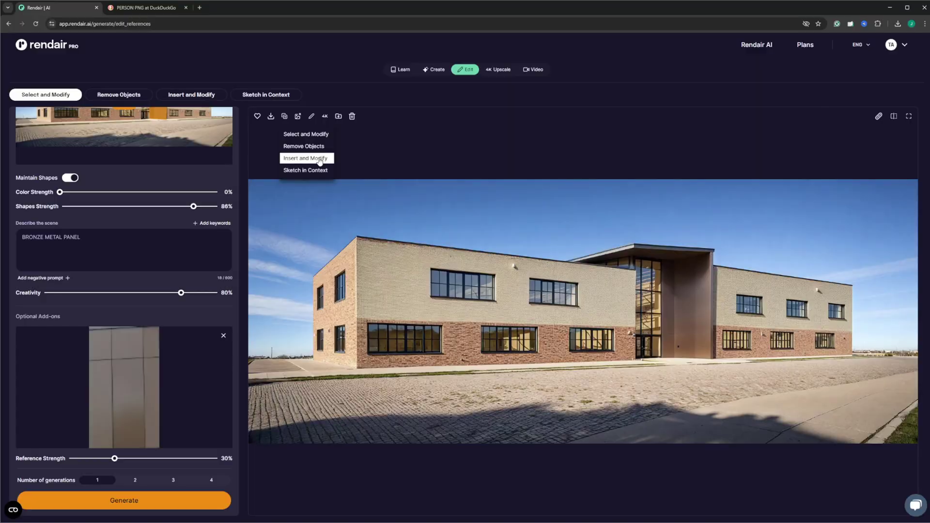
{"action": "left_click", "coordinate": [305, 158]}
Insert the walking couple photo, shrink it to realistic scale and place it on the walkway
{"action": "left_click", "coordinate": [272, 213]}
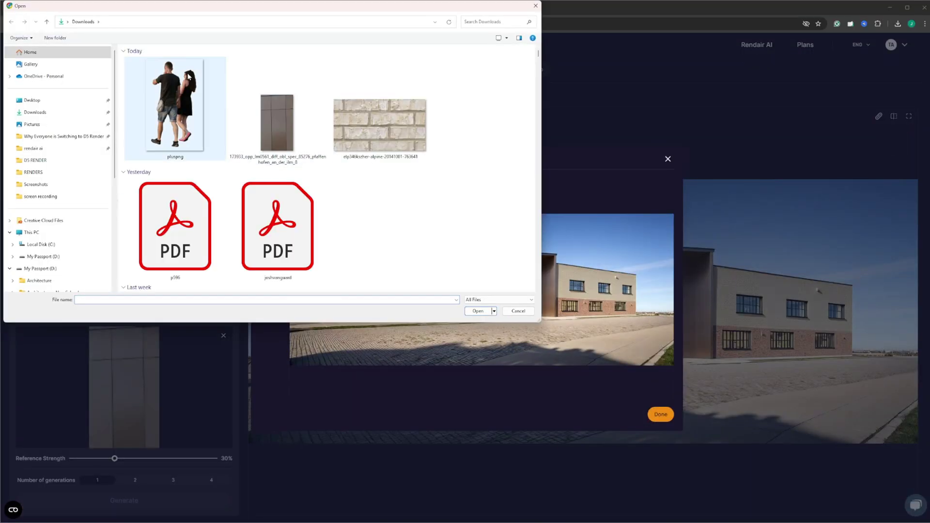
{"action": "double_click", "coordinate": [166, 114]}
{"action": "left_click", "coordinate": [479, 273]}
{"action": "left_click_drag", "start_coordinate": [605, 202], "coordinate": [368, 445]}
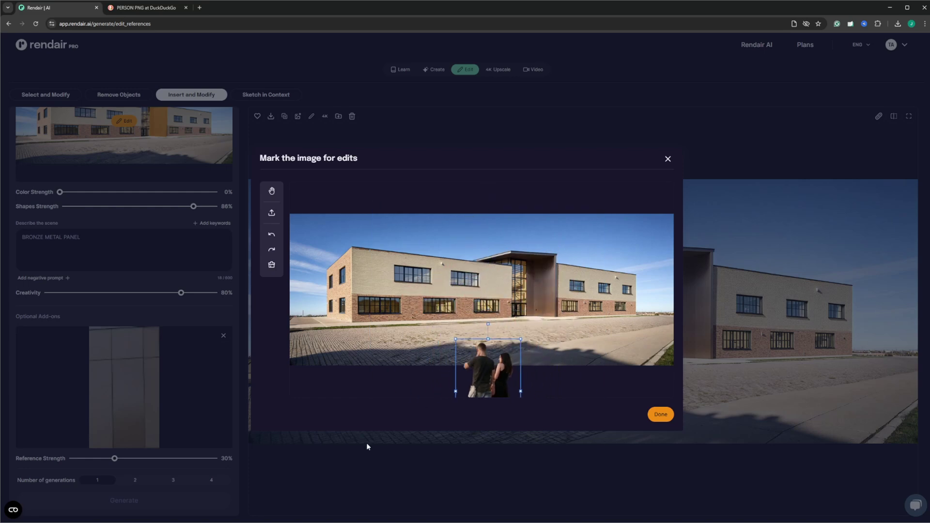
{"action": "left_click_drag", "start_coordinate": [484, 348], "coordinate": [587, 314]}
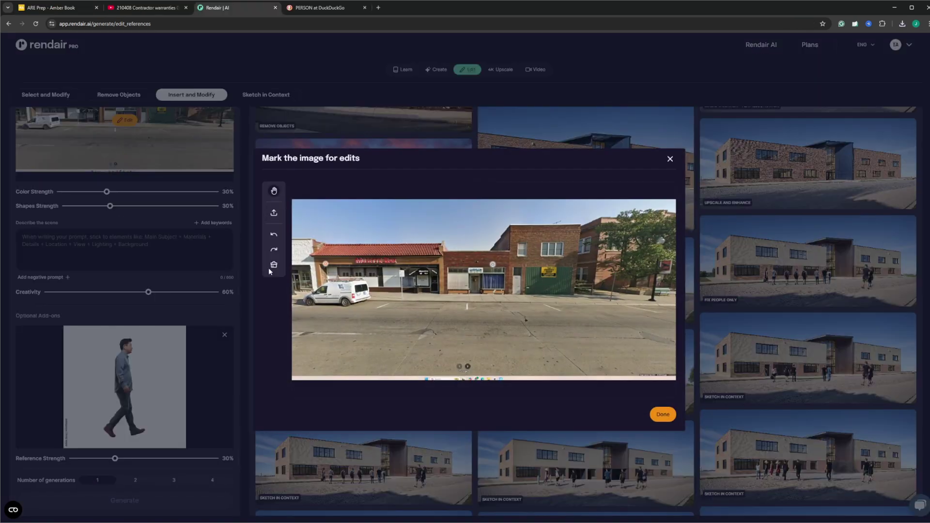
Insert the walking man image, remove its background, shrink him and set him by the shopfront
{"action": "left_click", "coordinate": [274, 212]}
{"action": "double_click", "coordinate": [143, 79]}
{"action": "left_click", "coordinate": [458, 374]}
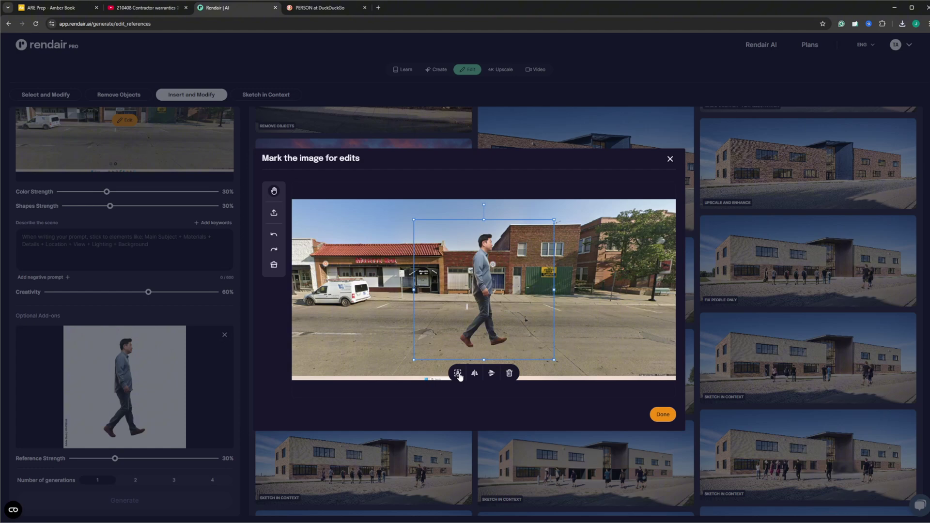
{"action": "left_click_drag", "start_coordinate": [555, 220], "coordinate": [460, 288]}
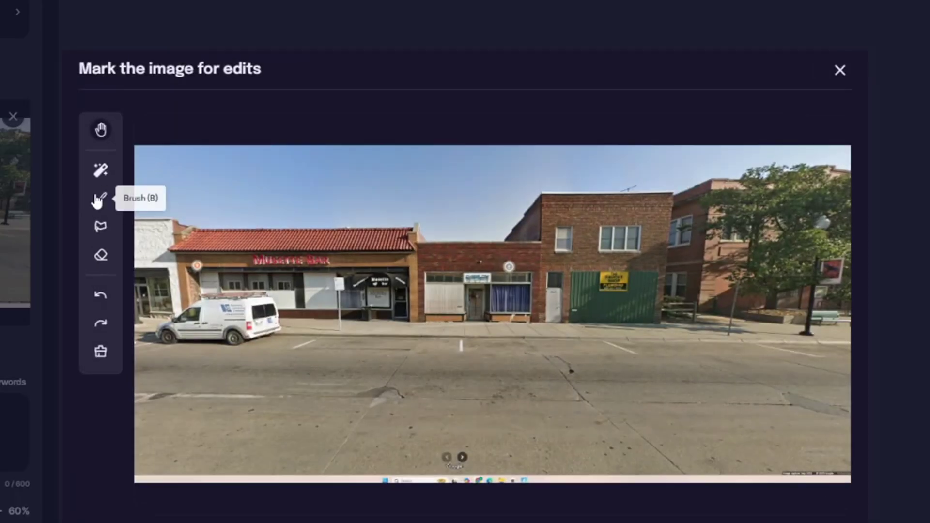
Draw the new building outline with a size-40 brush, then add the sunset building reference picture
{"action": "left_click", "coordinate": [101, 198]}
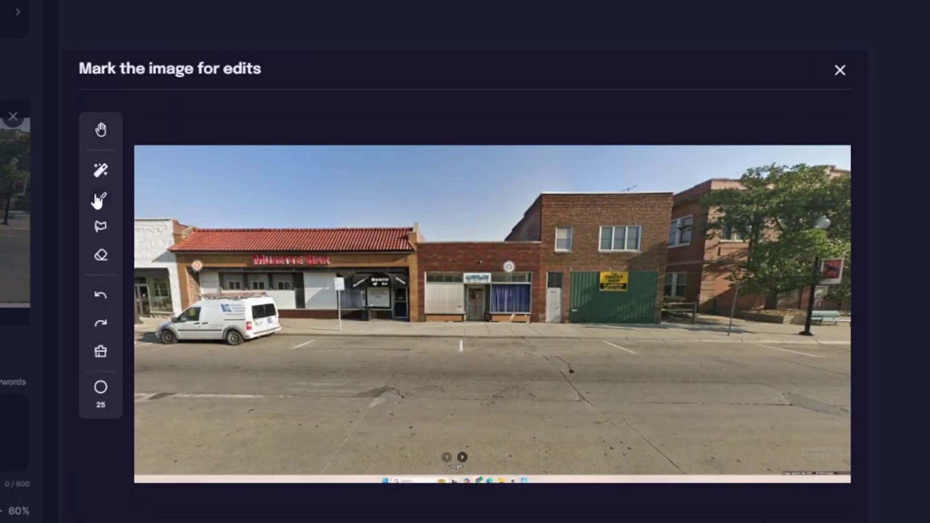
{"action": "left_click", "coordinate": [100, 387]}
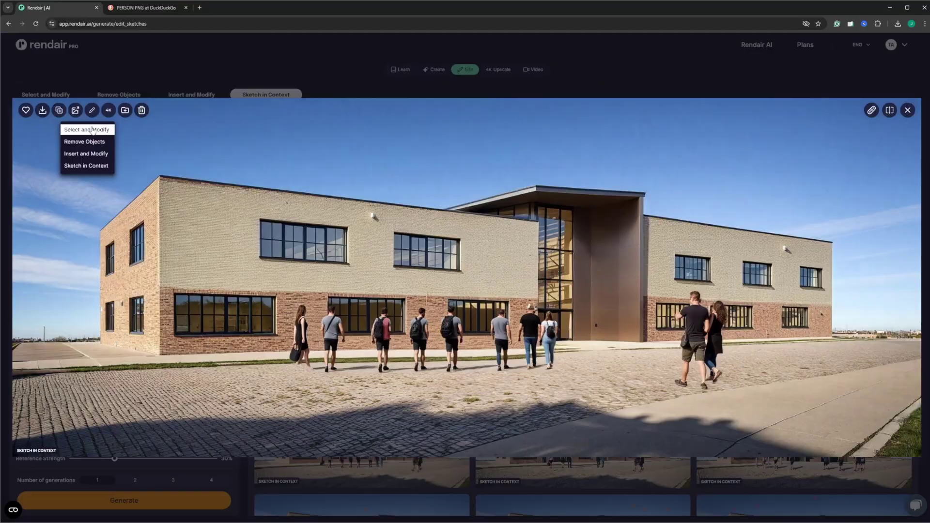
{"action": "left_click", "coordinate": [93, 130]}
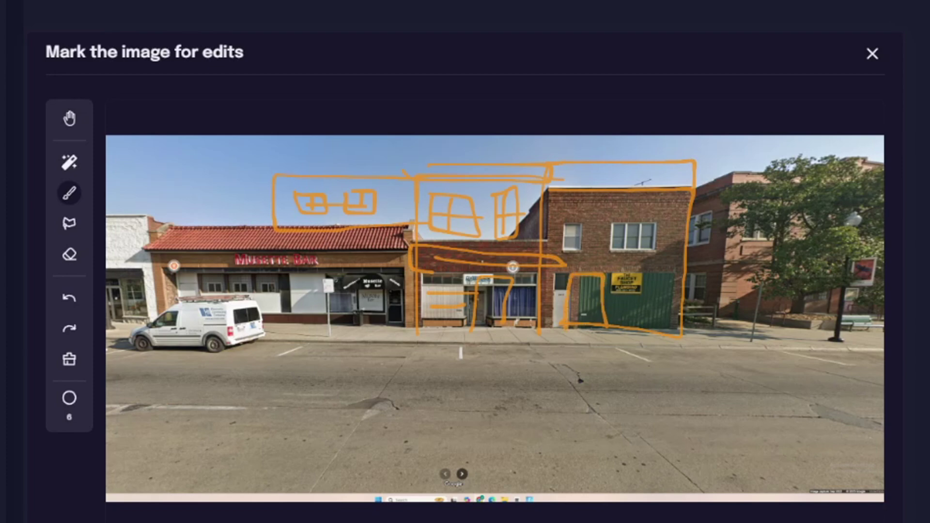
{"action": "left_click", "coordinate": [77, 411]}
{"action": "left_click_drag", "start_coordinate": [119, 405], "coordinate": [173, 407]}
{"action": "mouse_move", "coordinate": [715, 335]}
{"action": "left_mouse_down"}
{"action": "mouse_move", "coordinate": [727, 187]}
{"action": "mouse_move", "coordinate": [835, 166]}
{"action": "mouse_move", "coordinate": [858, 330]}
{"action": "mouse_move", "coordinate": [425, 339]}
{"action": "mouse_move", "coordinate": [281, 194]}
{"action": "mouse_move", "coordinate": [503, 178]}
{"action": "mouse_move", "coordinate": [559, 203]}
{"action": "mouse_move", "coordinate": [519, 297]}
{"action": "mouse_move", "coordinate": [425, 330]}
{"action": "left_mouse_up"}
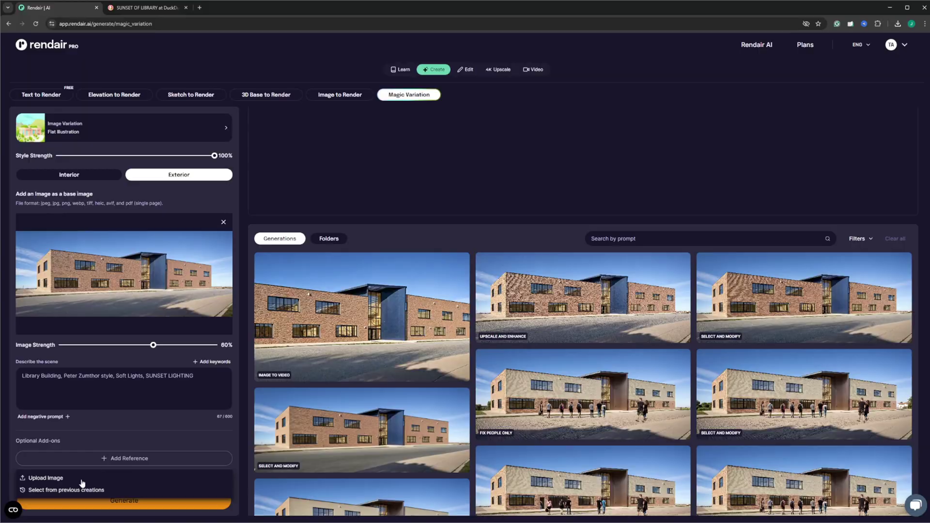
{"action": "left_click", "coordinate": [88, 472]}
{"action": "double_click", "coordinate": [203, 109]}
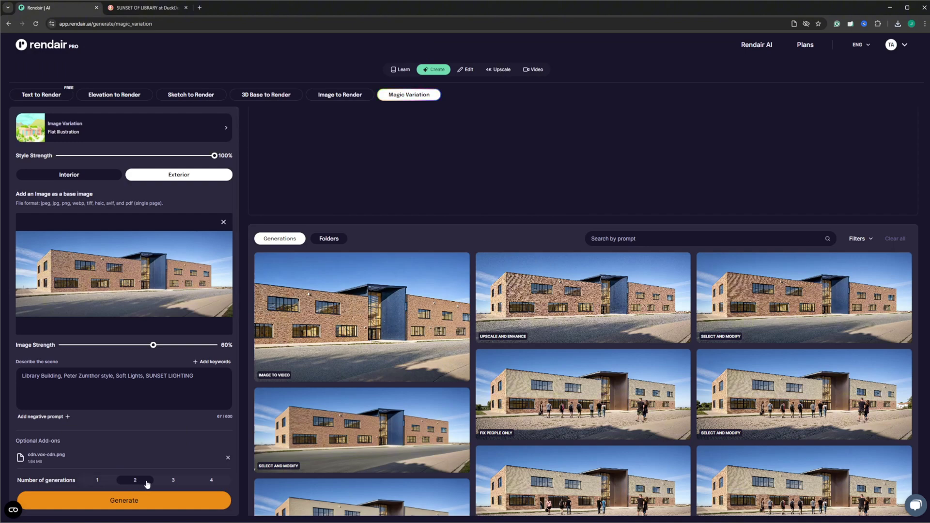
Generate the sunset variations of the school and enlarge one, stepping back to the previous result
{"action": "left_click", "coordinate": [153, 499]}
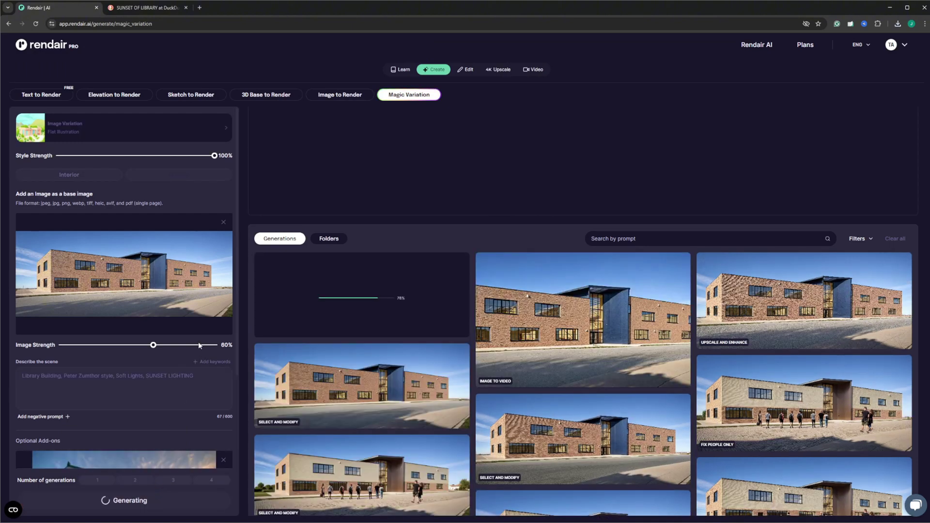
{"action": "scroll", "coordinate": [199, 345], "scroll_direction": "down", "scroll_amount": 3}
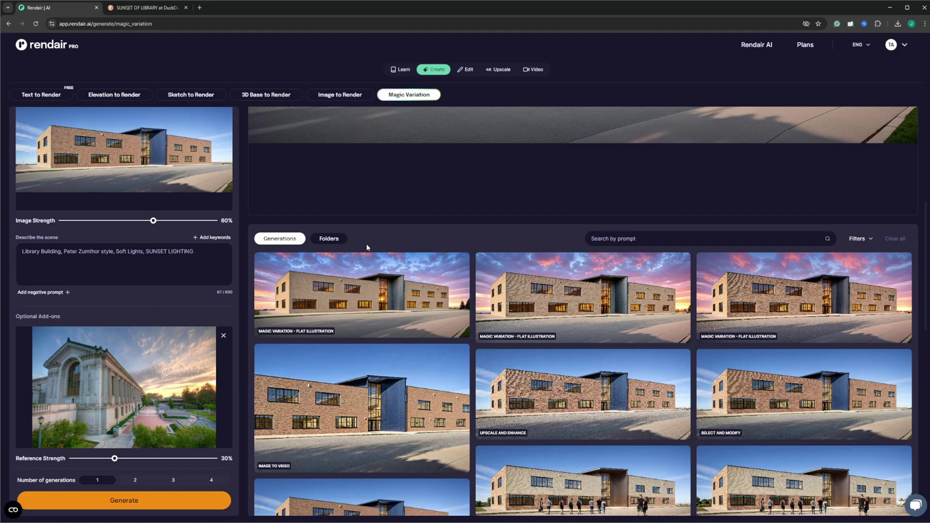
{"action": "left_click", "coordinate": [824, 304]}
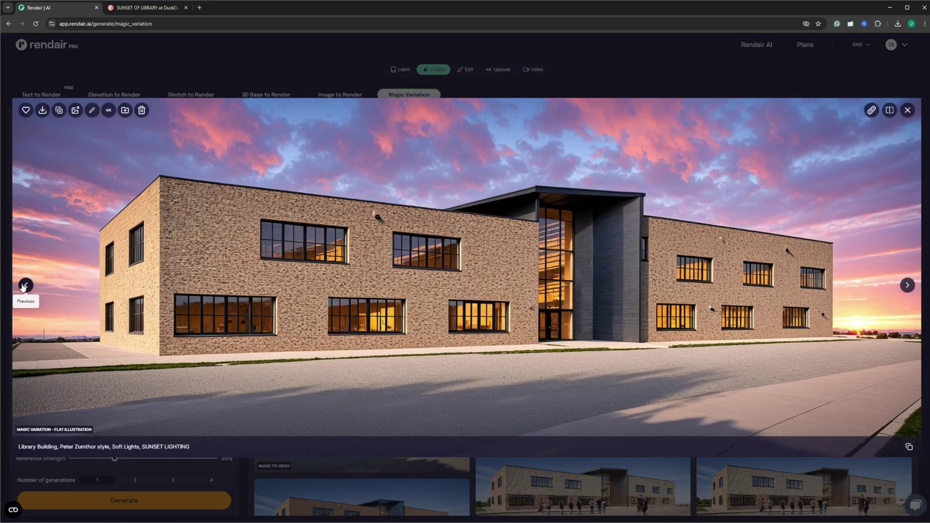
{"action": "left_click", "coordinate": [25, 285]}
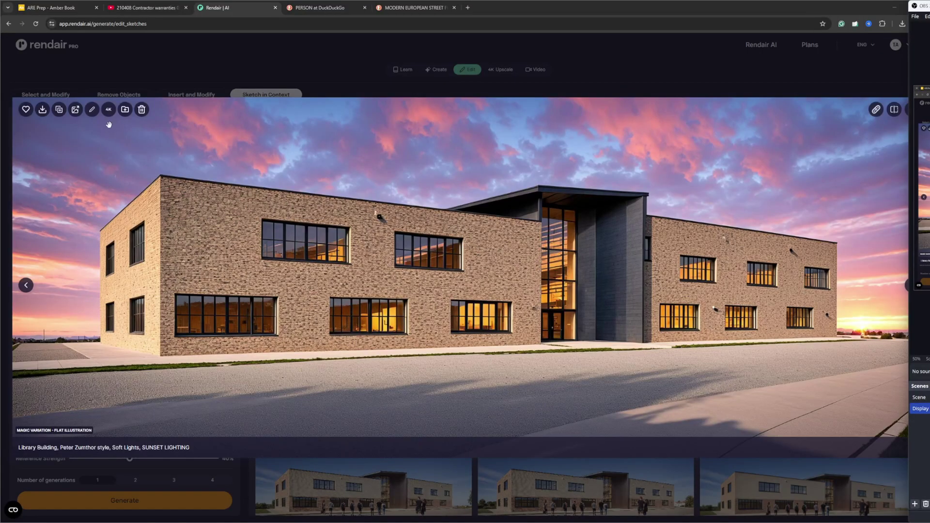
Run Upscale and Enhance on the school render and compare both wings with the before/after slider
{"action": "left_click", "coordinate": [110, 111]}
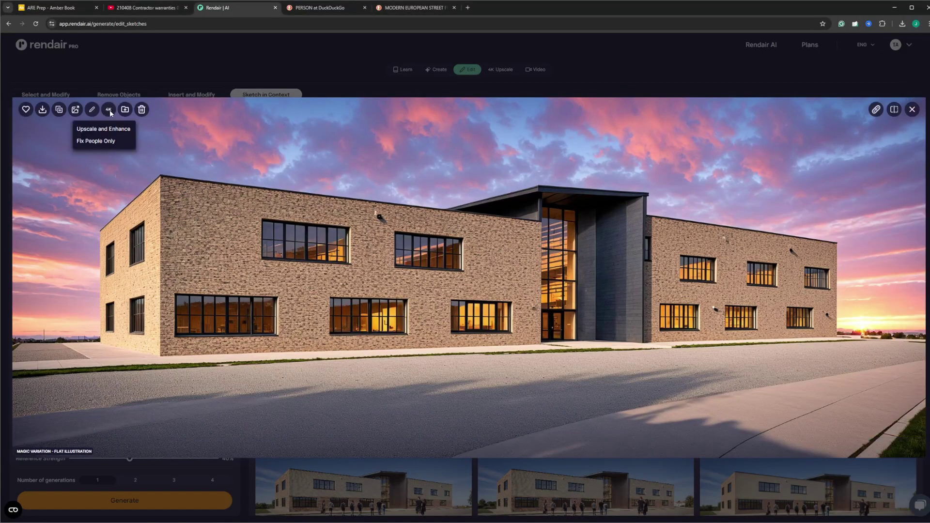
{"action": "left_click", "coordinate": [115, 129]}
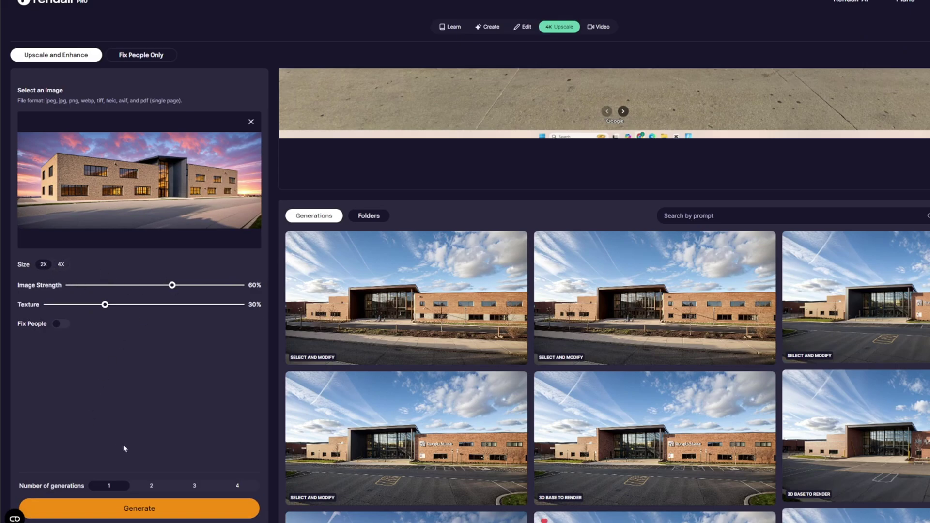
{"action": "left_click", "coordinate": [144, 508]}
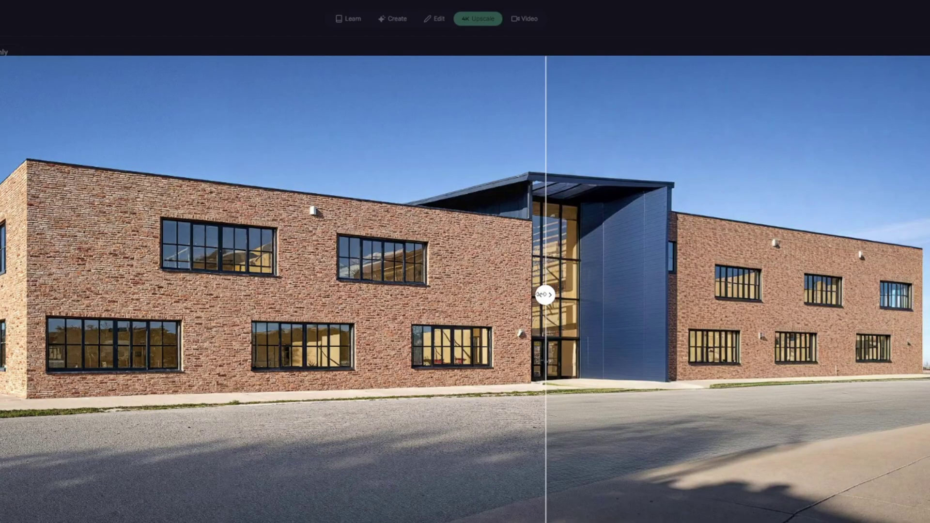
{"action": "left_click_drag", "start_coordinate": [542, 295], "coordinate": [488, 341]}
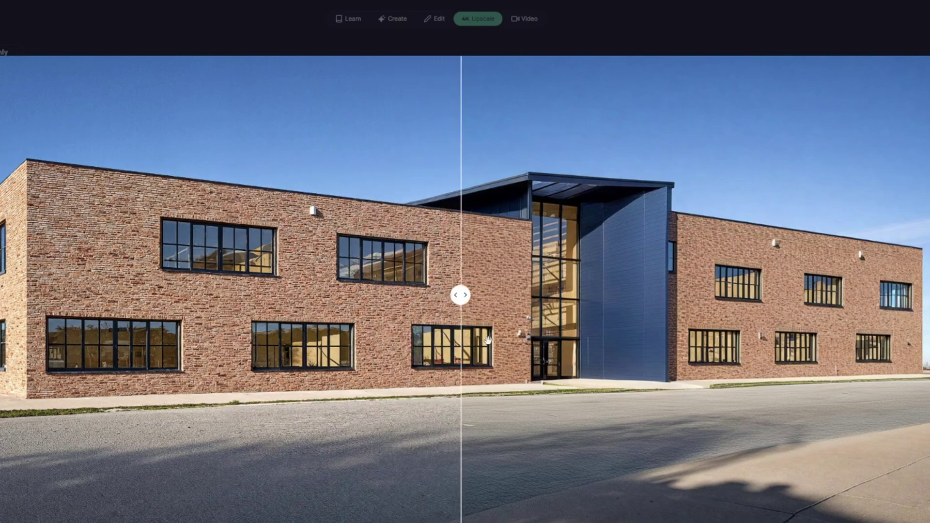
{"action": "left_click_drag", "start_coordinate": [561, 346], "coordinate": [823, 346]}
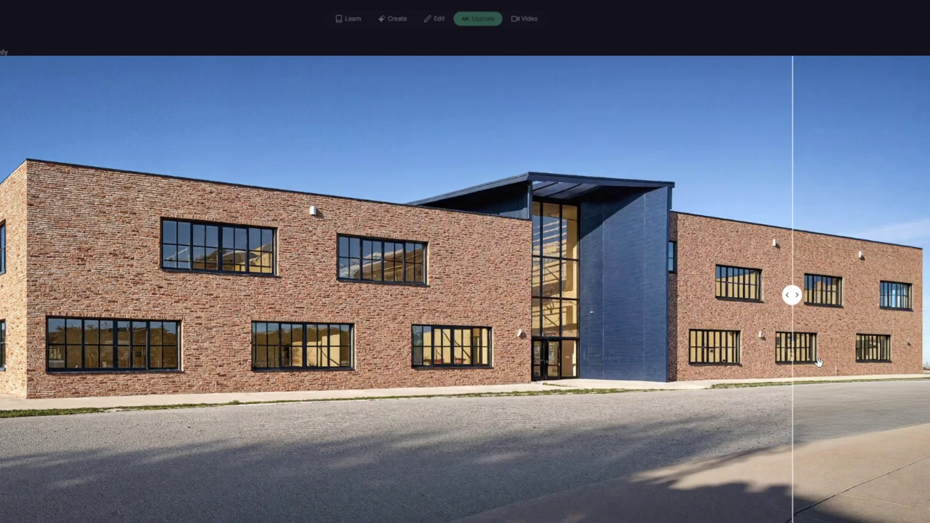